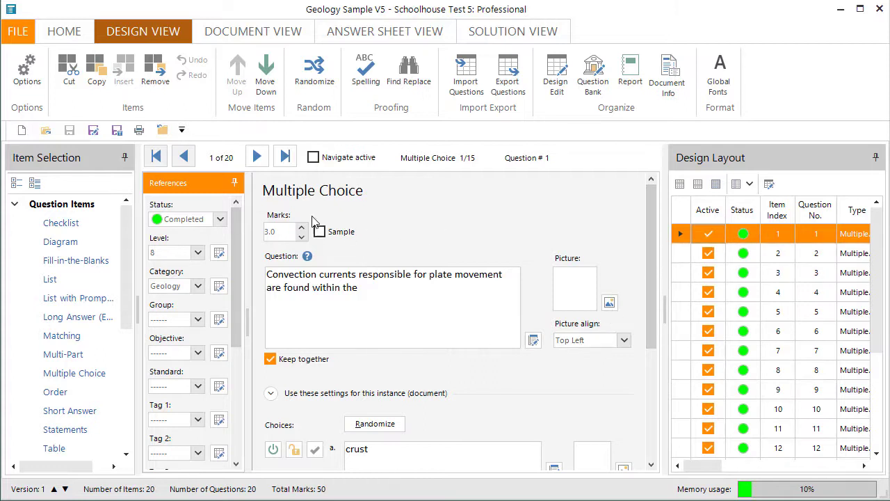
Preview the printable Geology Test document, then switch to its answer sheet layout
click(255, 34)
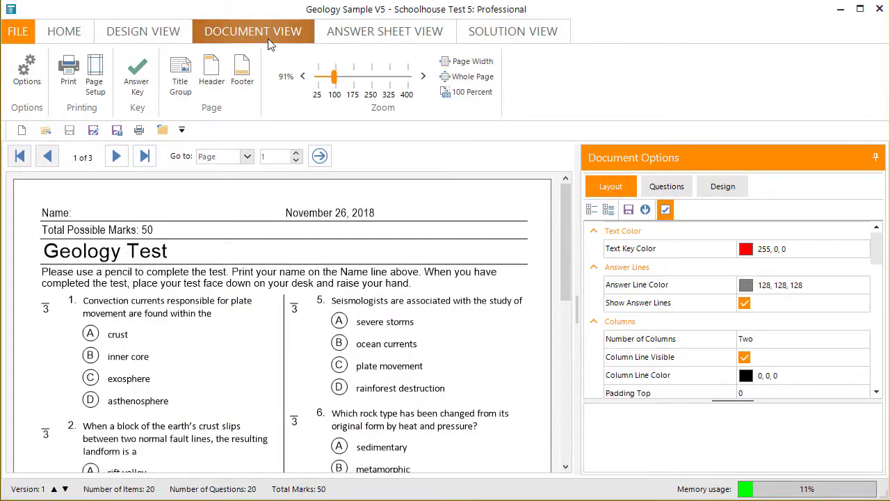
click(357, 33)
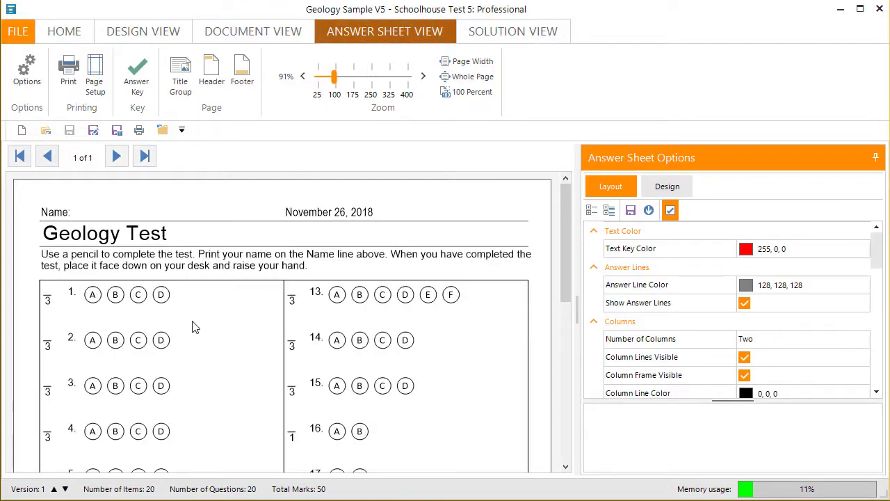
click(265, 36)
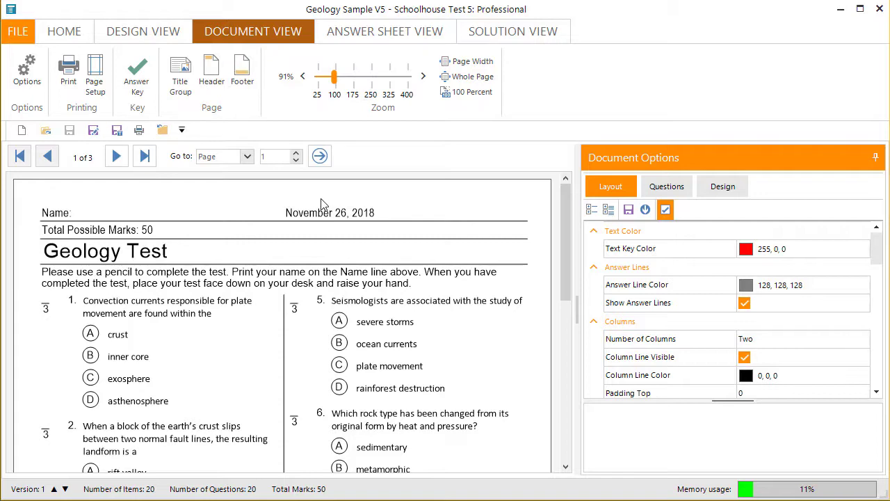
mouse_move(564, 238)
mouse_down()
mouse_move(572, 420)
mouse_move(559, 190)
mouse_up()
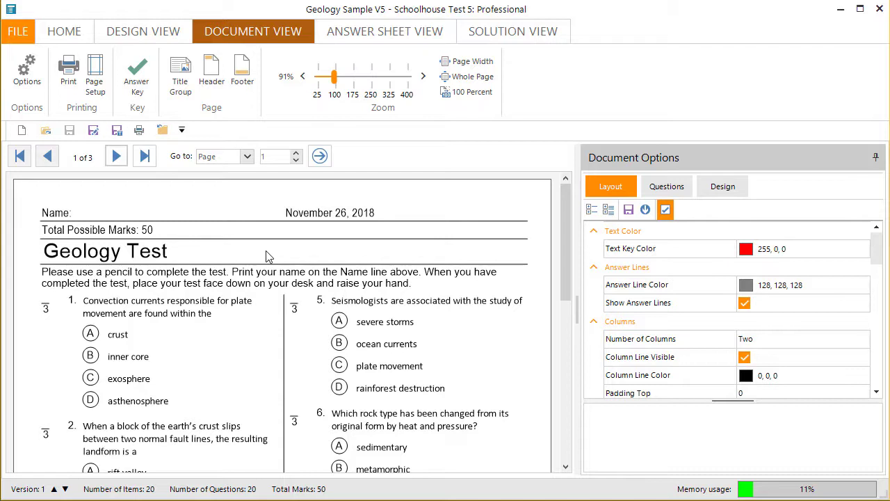
click(351, 39)
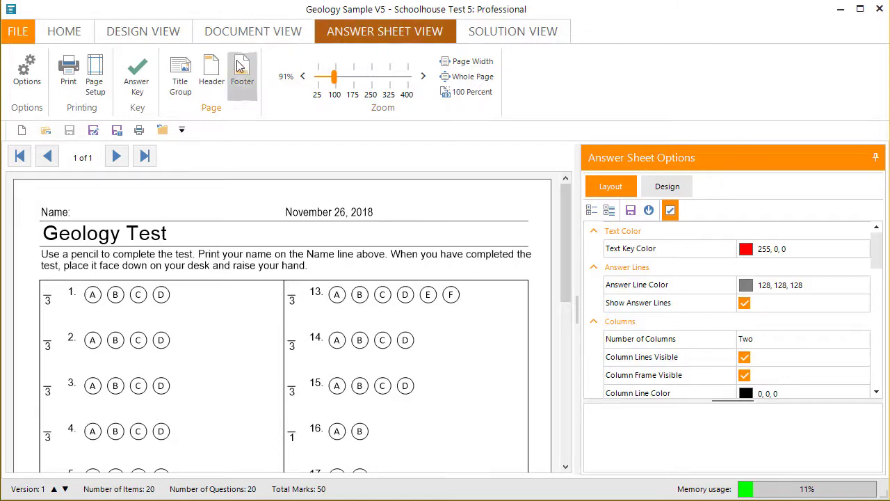
Inspect the answer sheet's Title Group settings, cancel without changes, and return to Document View
click(182, 93)
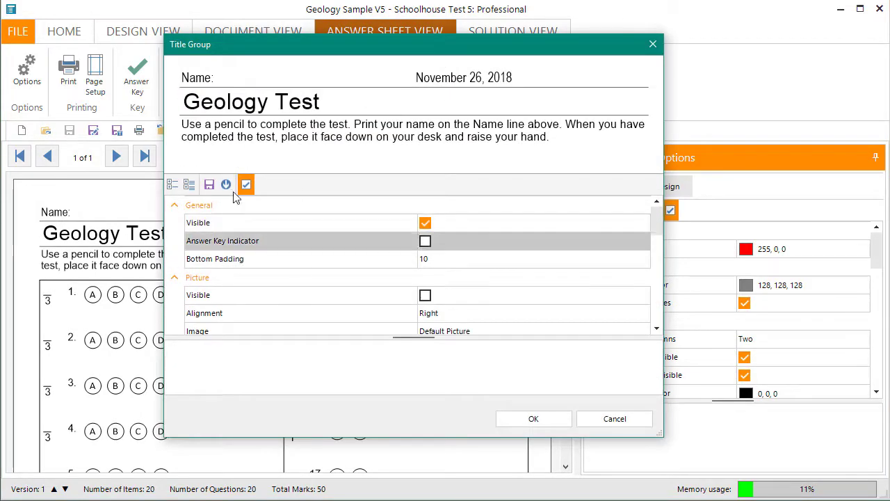
click(173, 187)
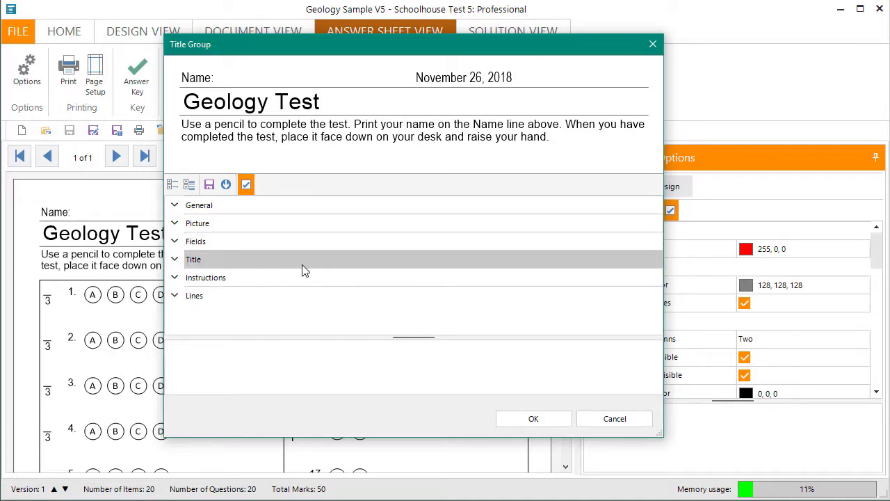
click(592, 421)
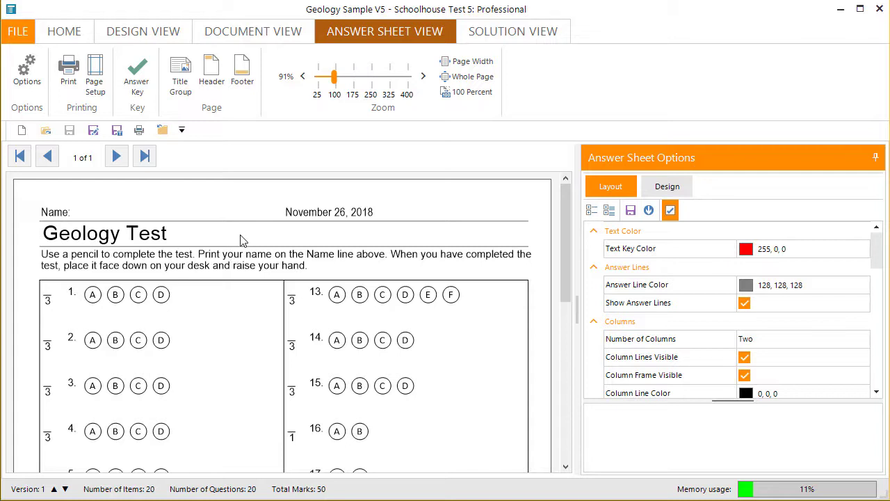
mouse_move(568, 218)
mouse_down()
mouse_move(566, 249)
mouse_move(564, 212)
mouse_up()
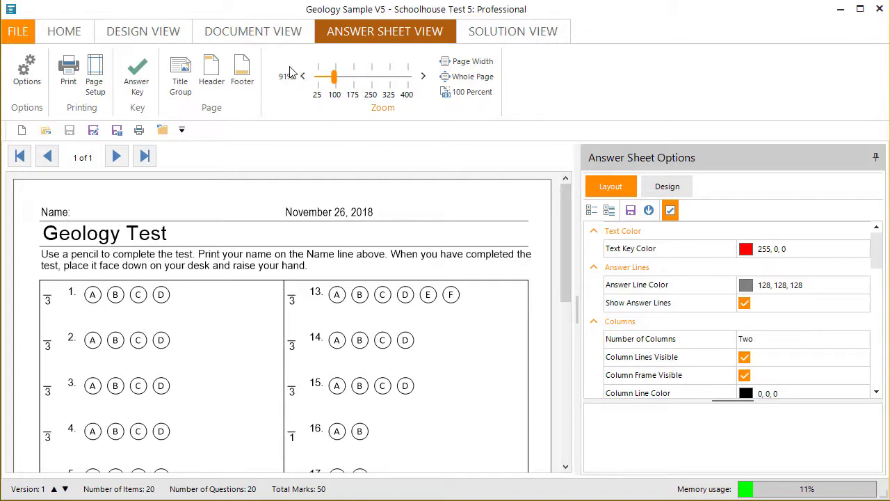
click(282, 32)
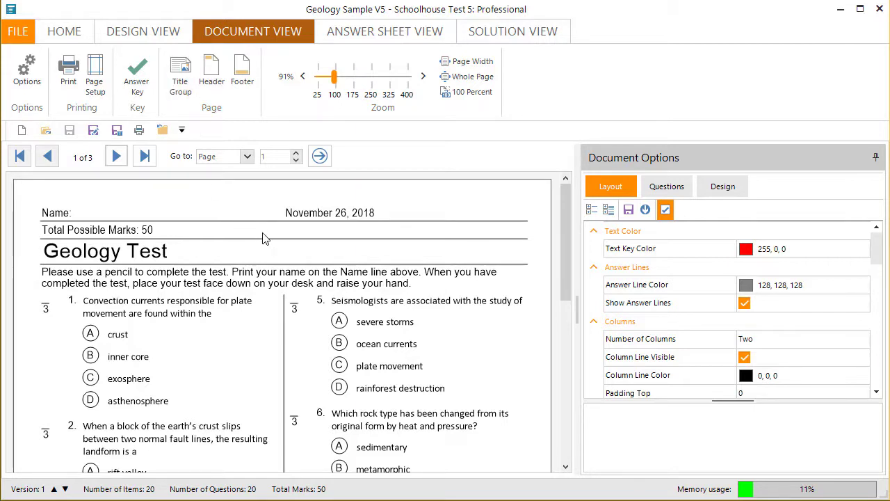
Open the document's Title Group settings, expand Lines, and enlarge the settings window
click(180, 83)
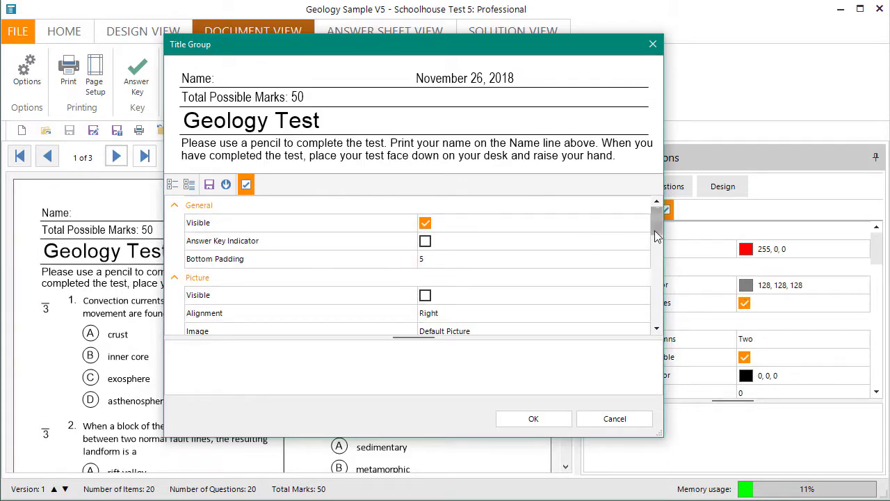
drag(659, 229, 653, 216)
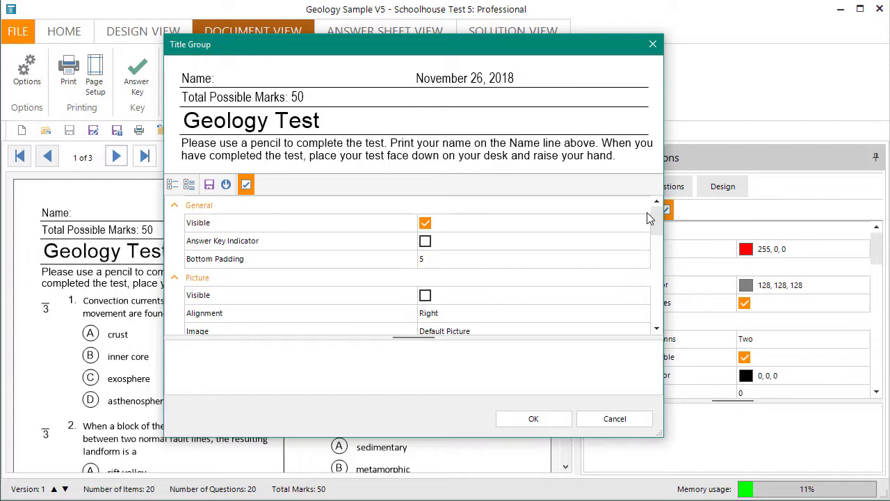
click(173, 187)
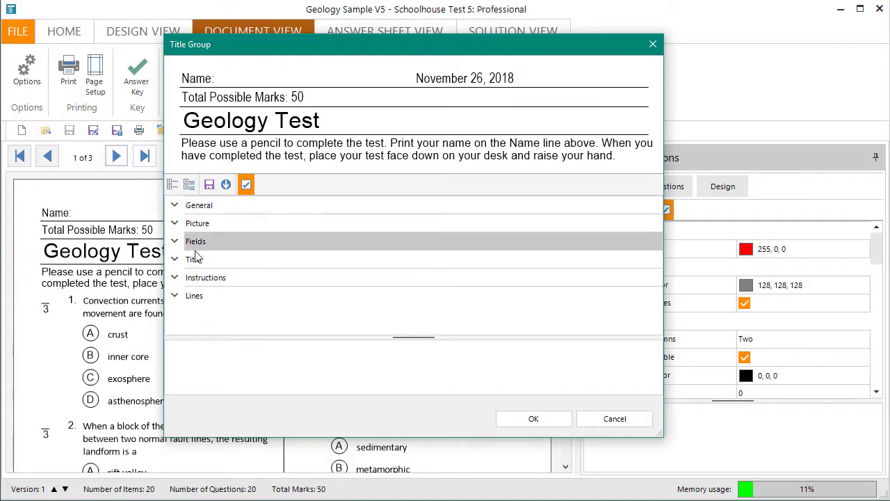
click(175, 297)
click(205, 315)
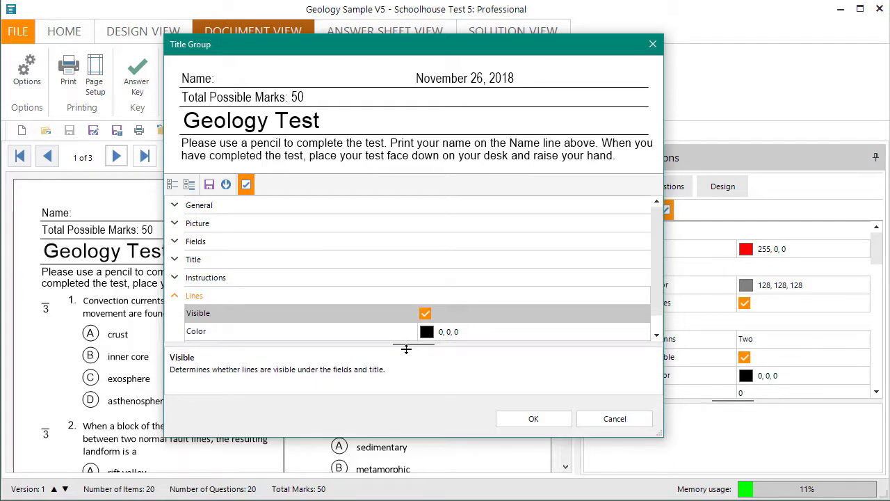
drag(407, 340, 405, 351)
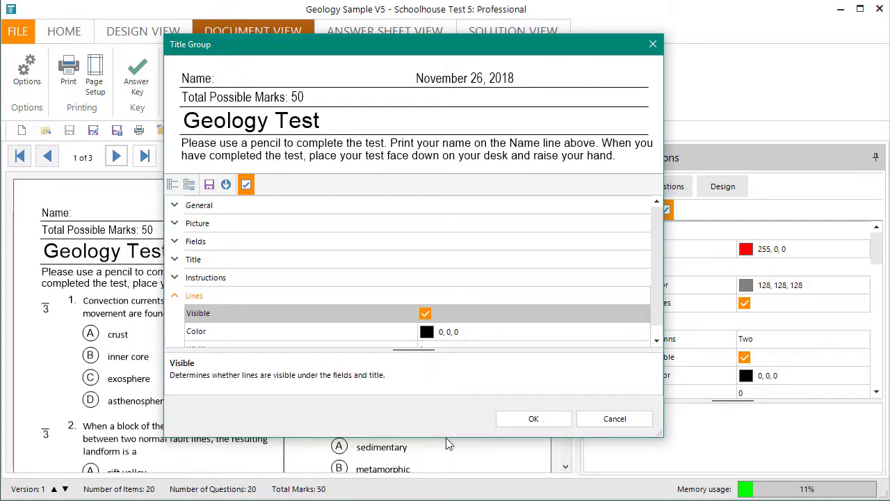
drag(445, 443, 441, 484)
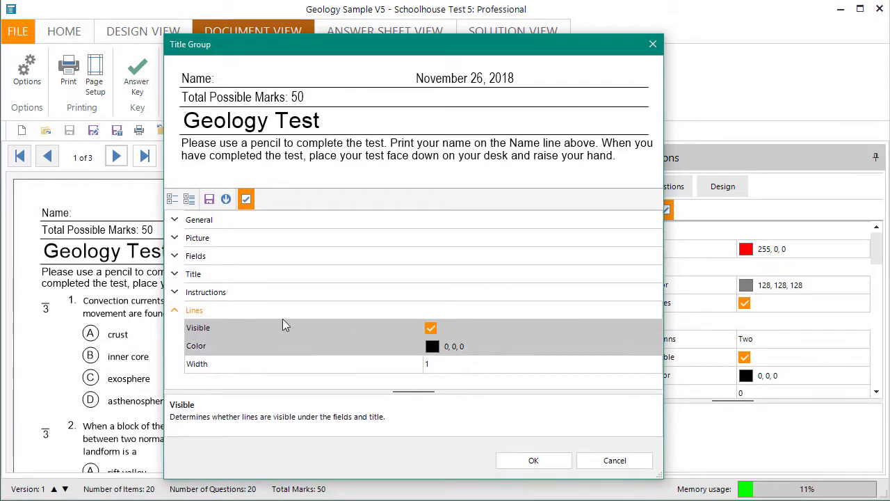
Turn off Lines visibility in the Title Group and apply it, removing the header separator lines
click(171, 203)
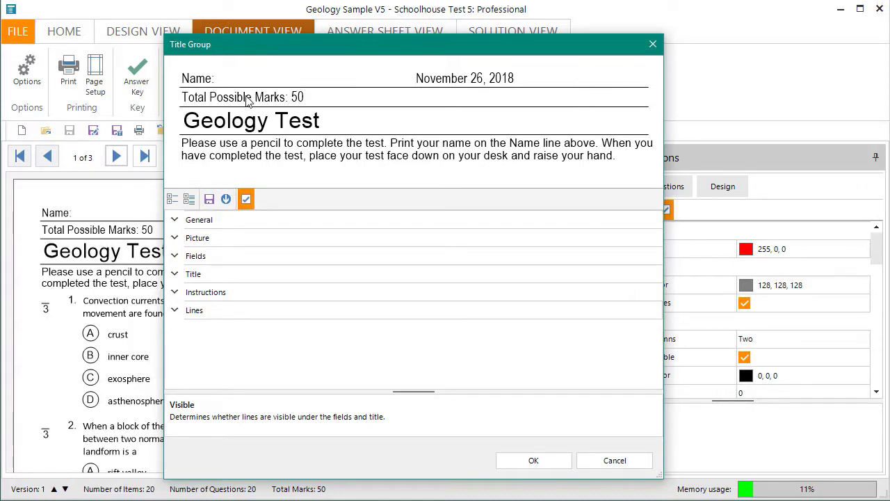
drag(290, 49, 397, 37)
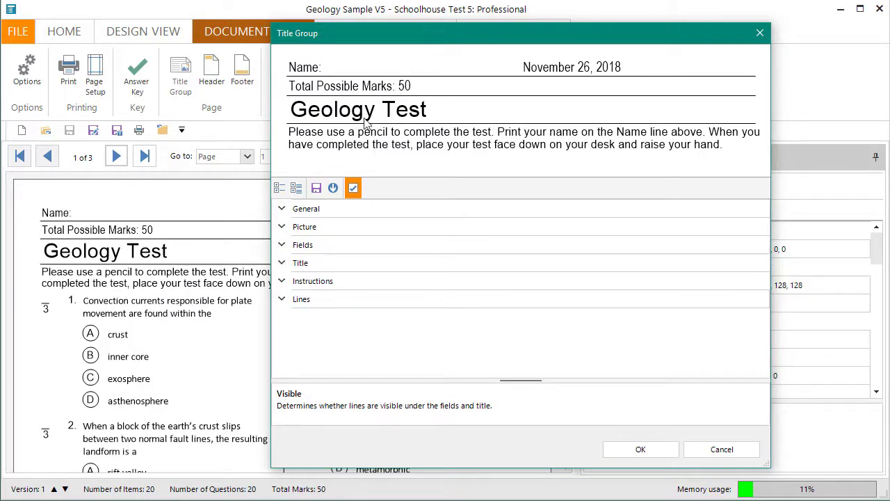
mouse_move(393, 40)
mouse_down()
mouse_move(367, 56)
mouse_move(271, 42)
mouse_up()
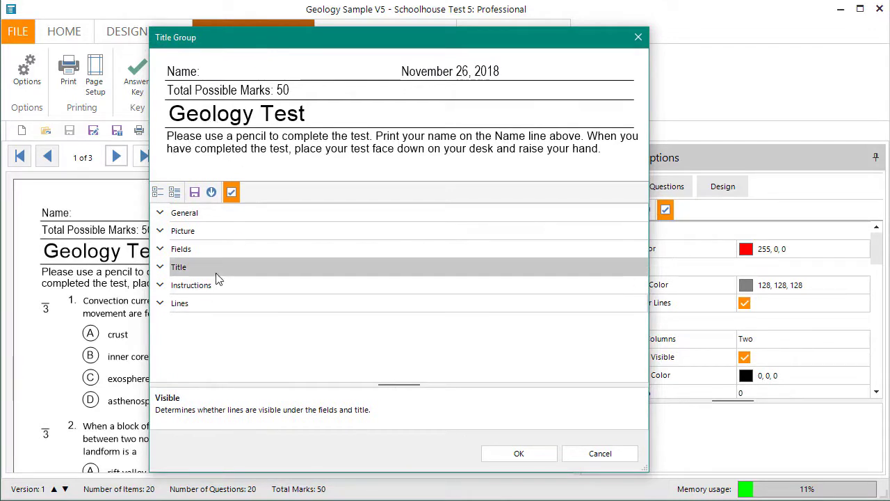
click(161, 305)
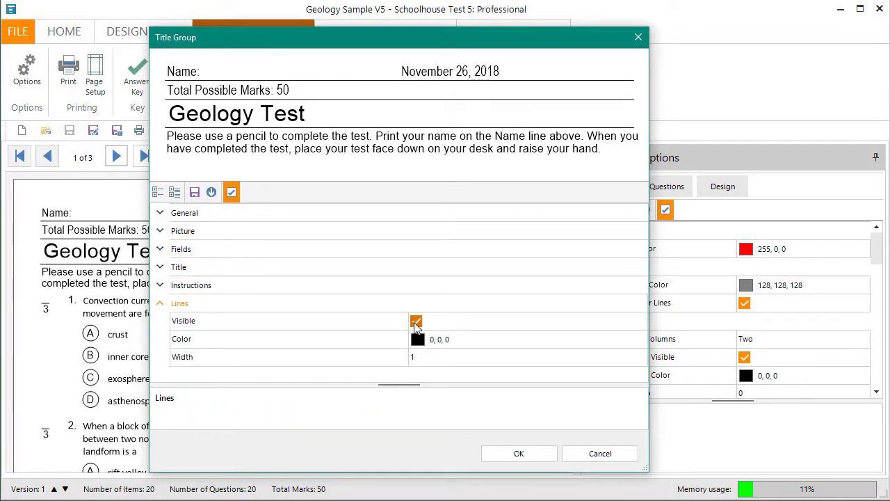
click(416, 322)
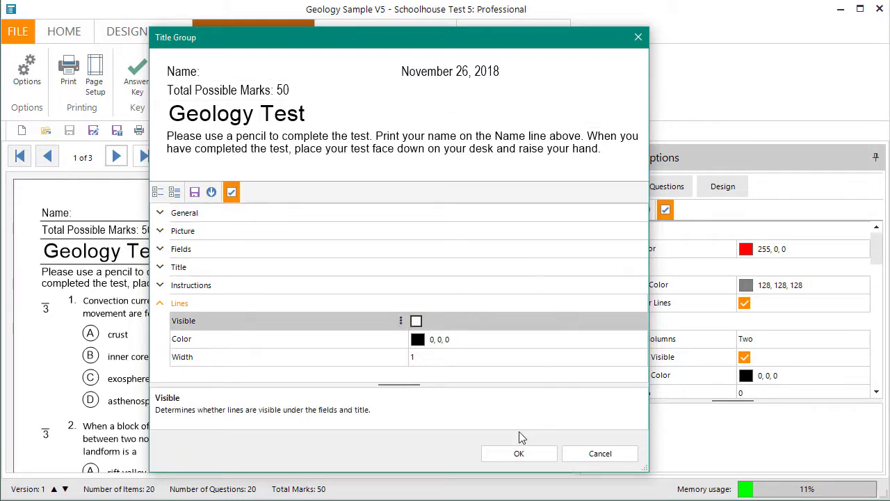
click(514, 454)
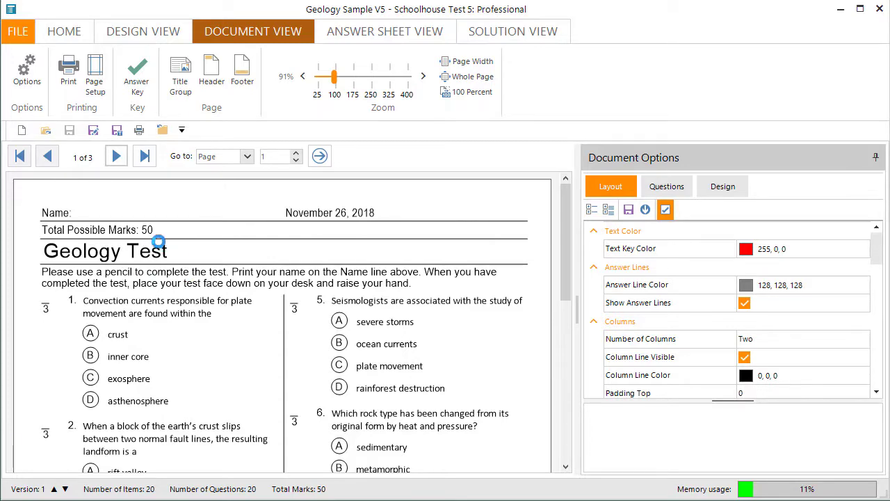
Re-enable Lines visibility in the Title Group settings, then collapse all sections
click(179, 76)
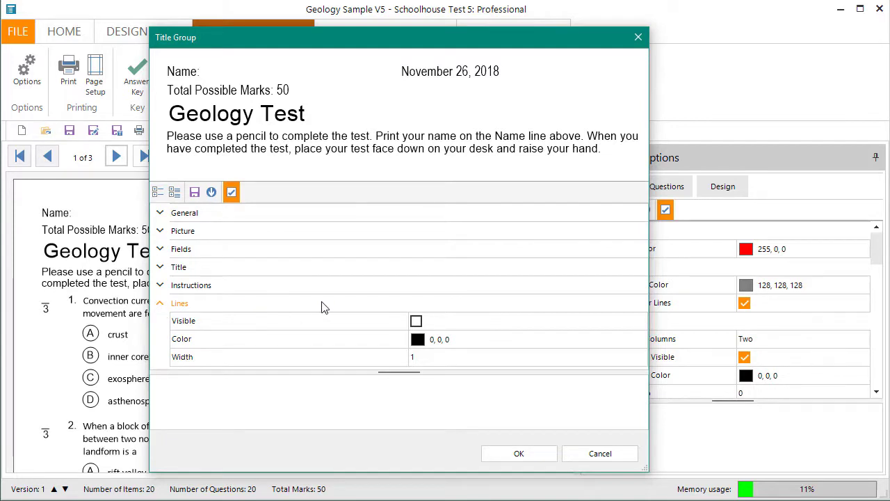
click(416, 321)
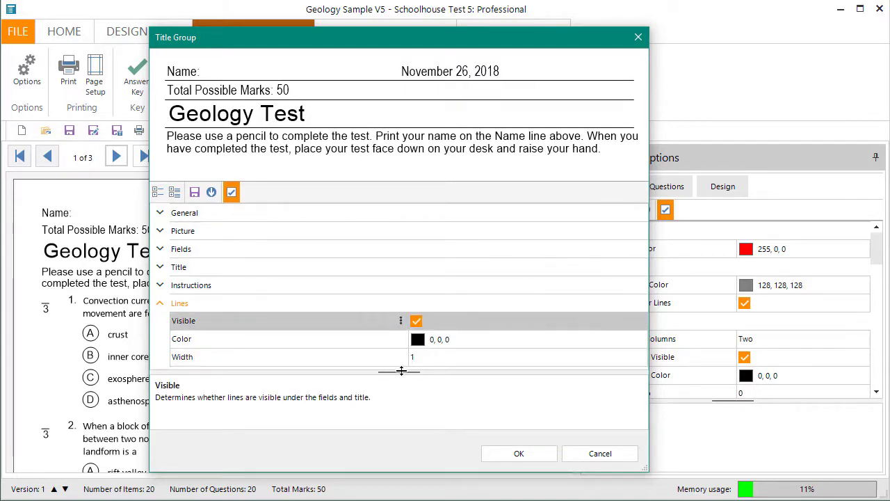
drag(402, 372, 402, 390)
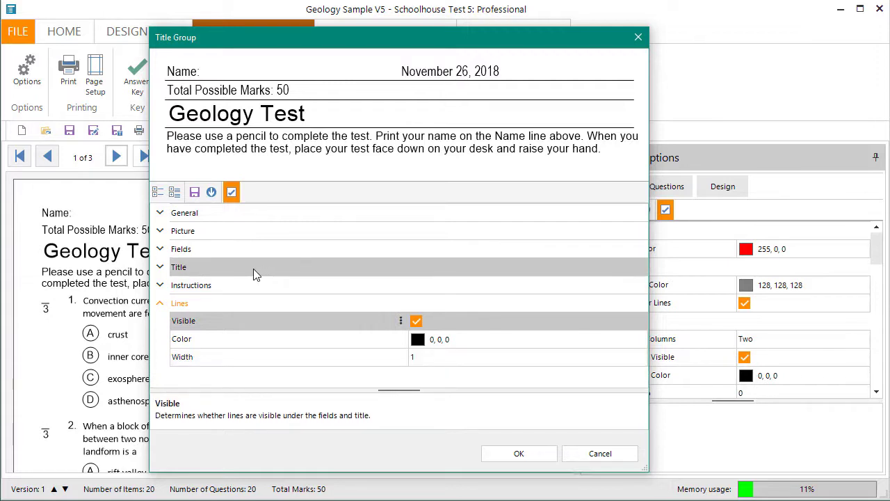
click(161, 306)
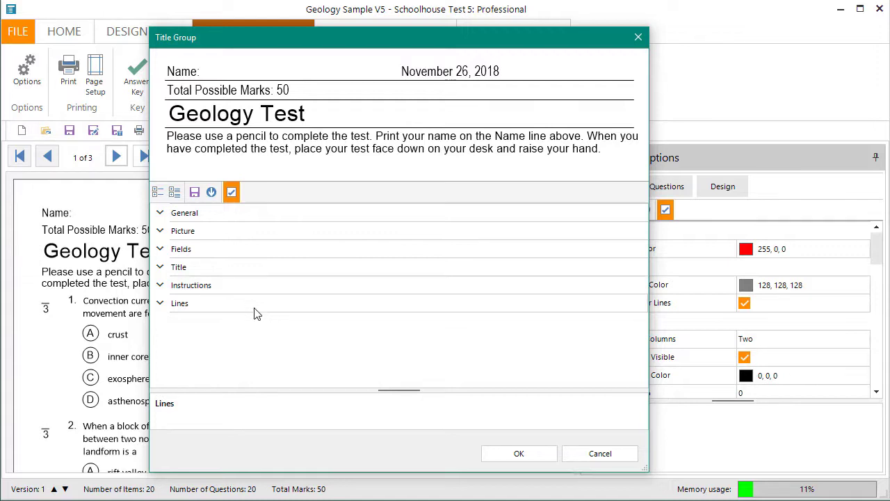
Uncheck General > Visible and apply, so the test starts directly at question 1
click(160, 215)
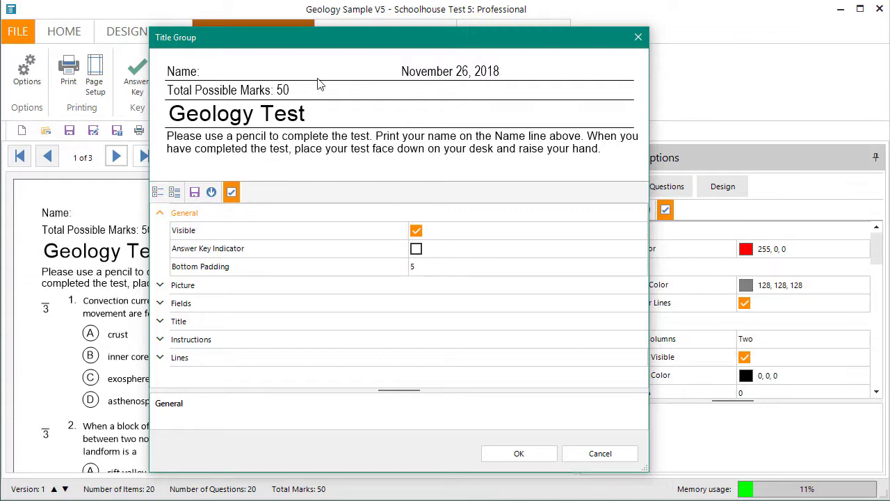
drag(333, 48, 487, 32)
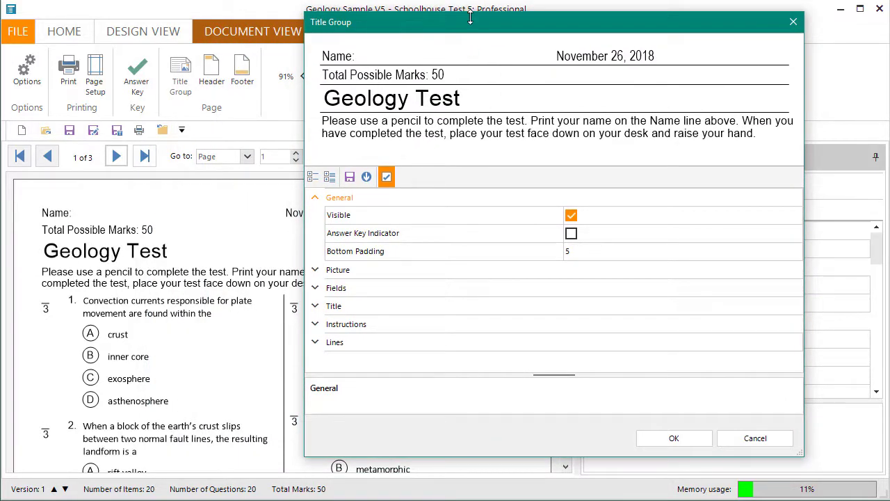
drag(467, 29, 330, 37)
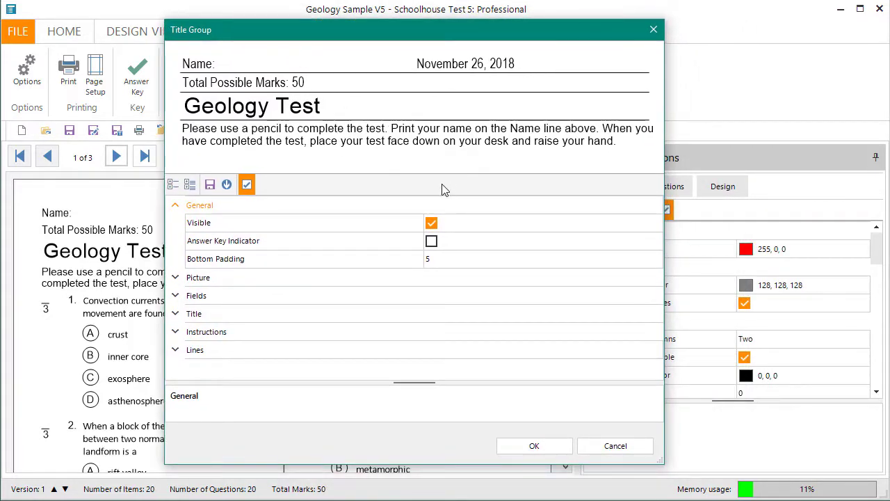
click(432, 223)
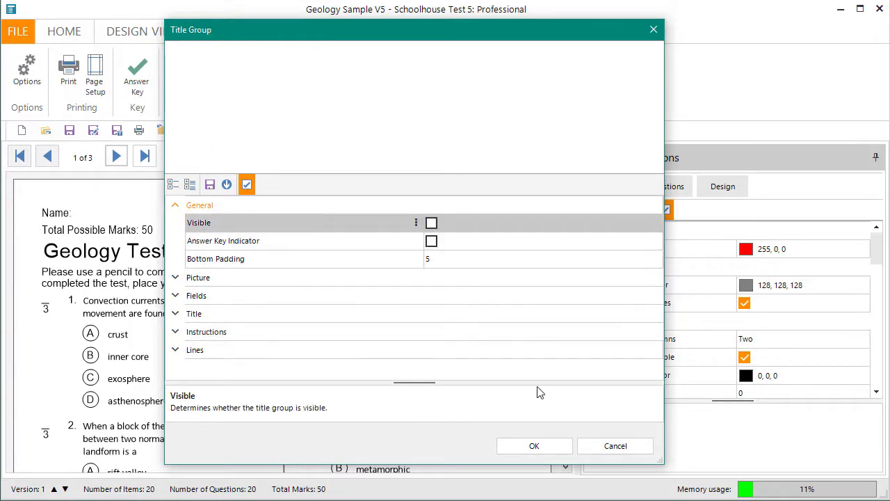
click(515, 449)
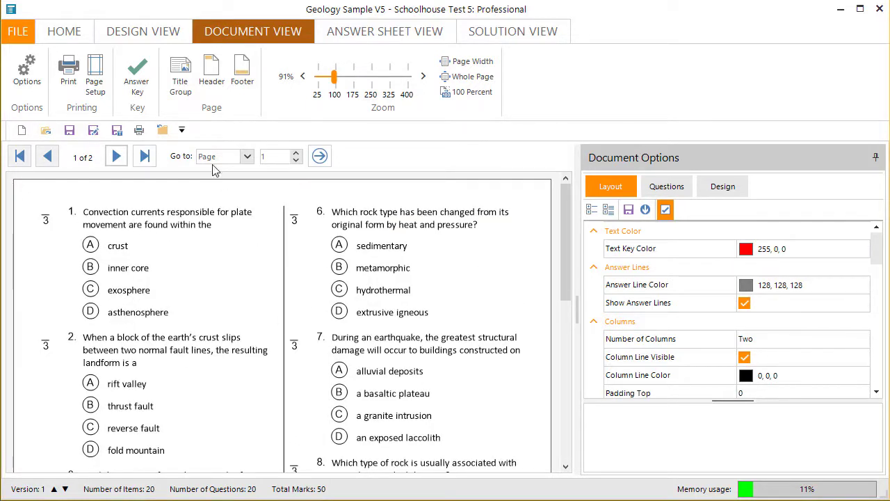
Make the Title Group visible again and leave the Answer Key Indicator unchecked
click(180, 75)
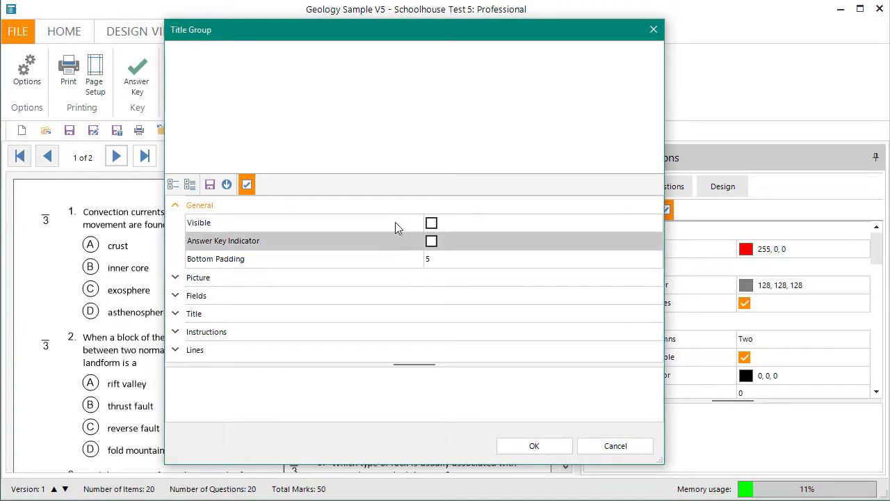
click(432, 223)
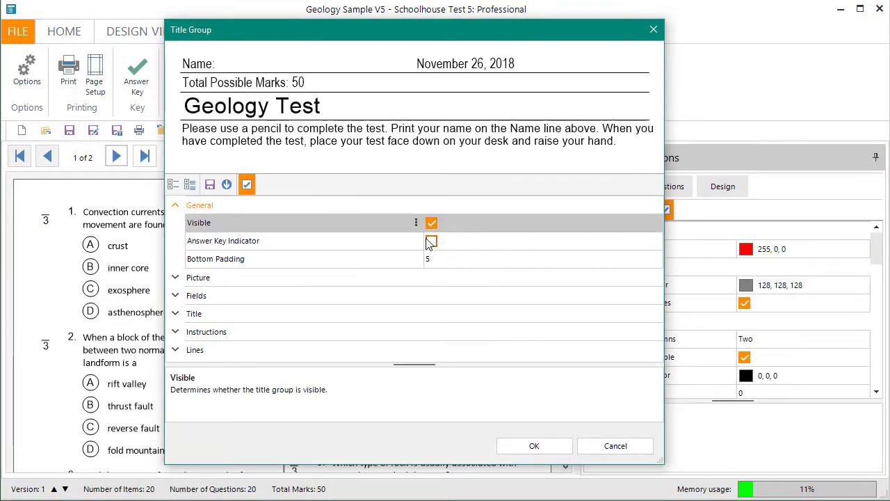
click(288, 242)
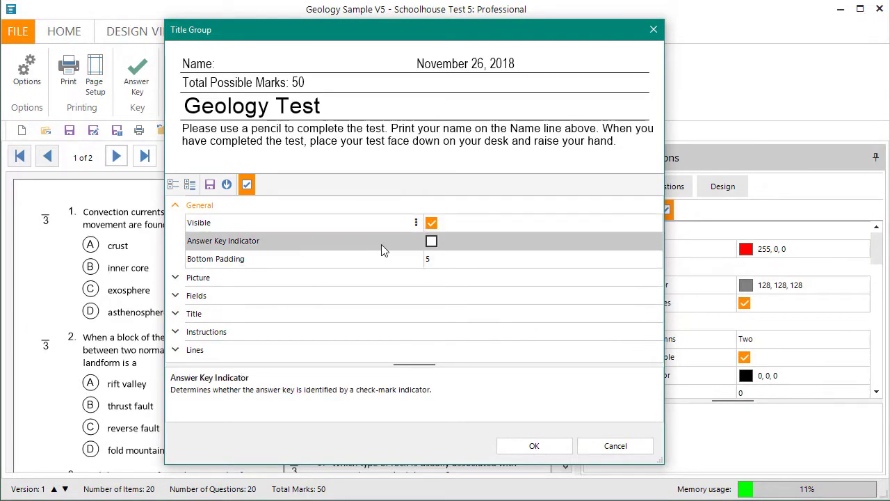
click(432, 241)
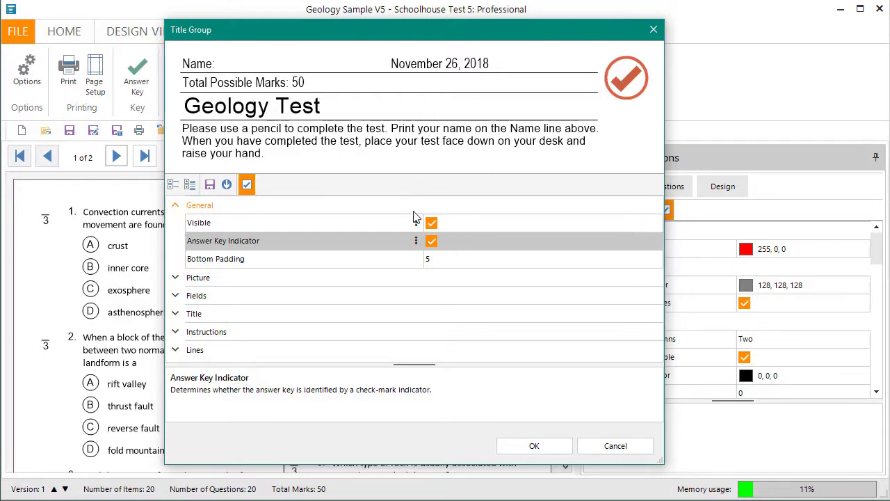
click(432, 243)
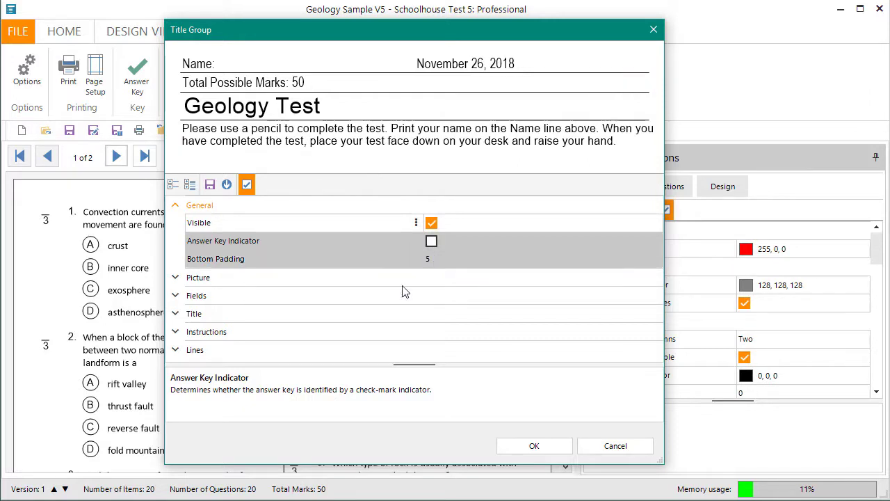
click(288, 259)
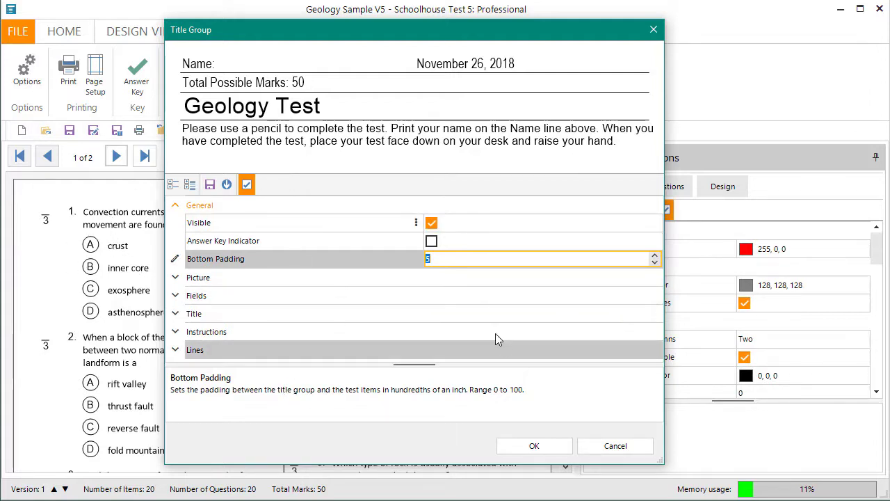
Set the Title Group bottom padding to 30 and apply it
click(448, 257)
text(30)
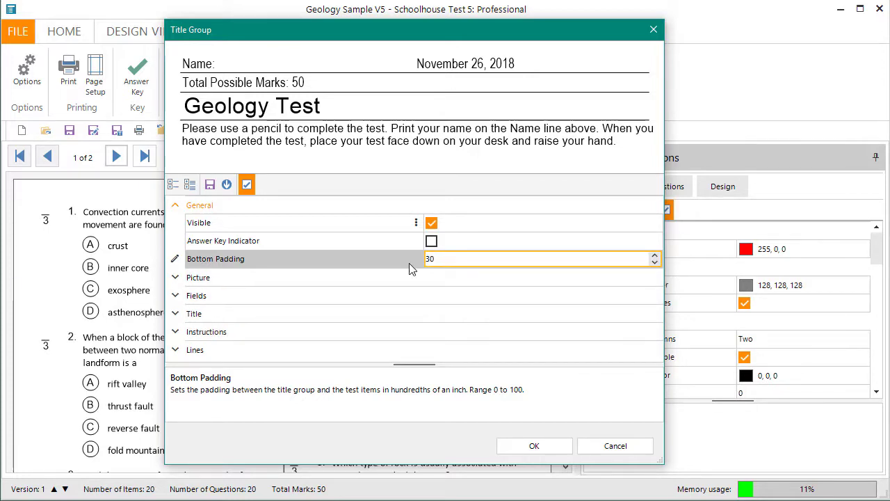
click(409, 263)
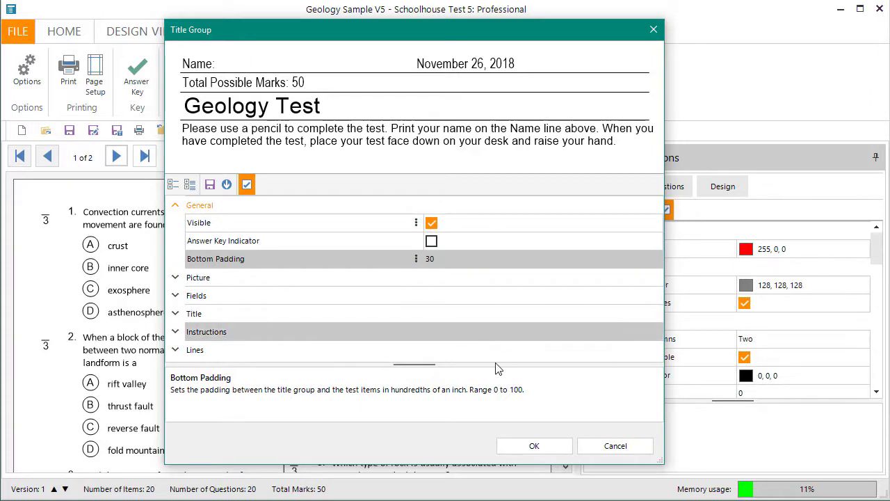
click(531, 449)
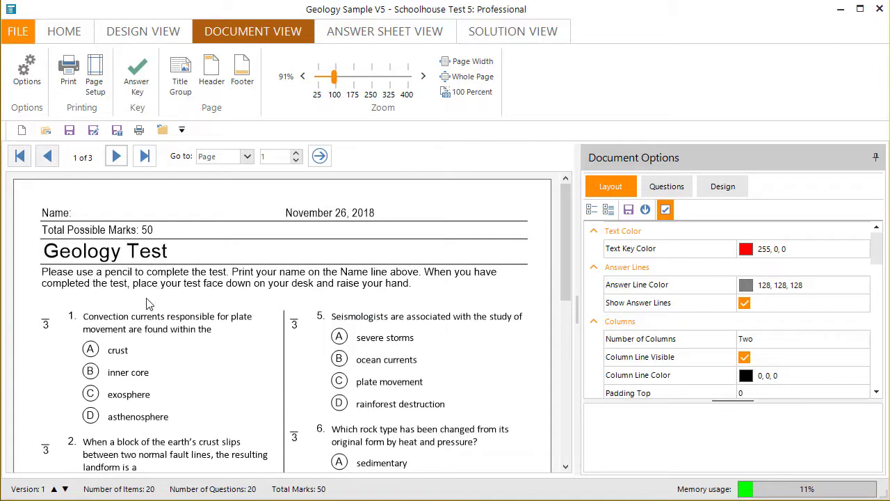
Change the bottom padding to 100 and toggle Title Group visibility off and on
click(181, 70)
click(266, 259)
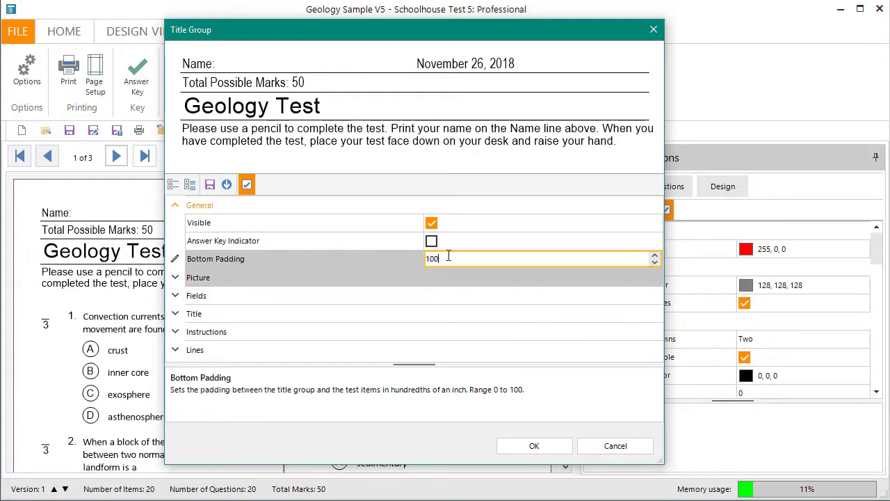
click(468, 224)
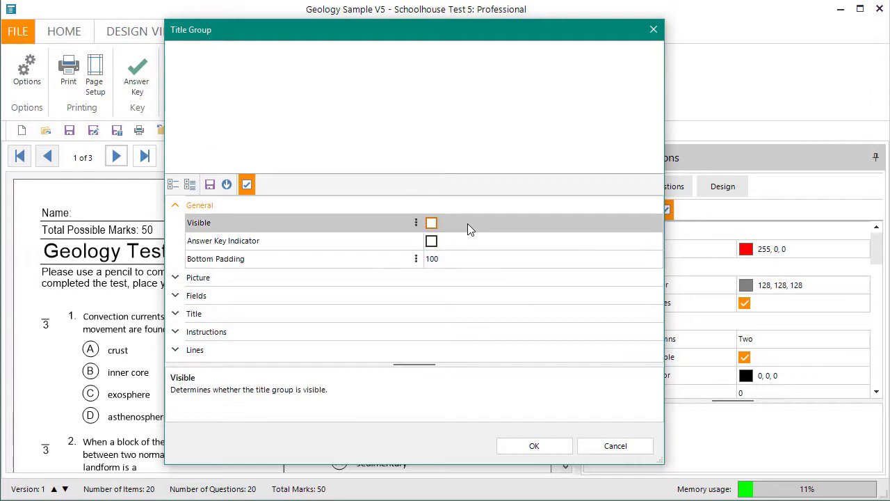
click(431, 222)
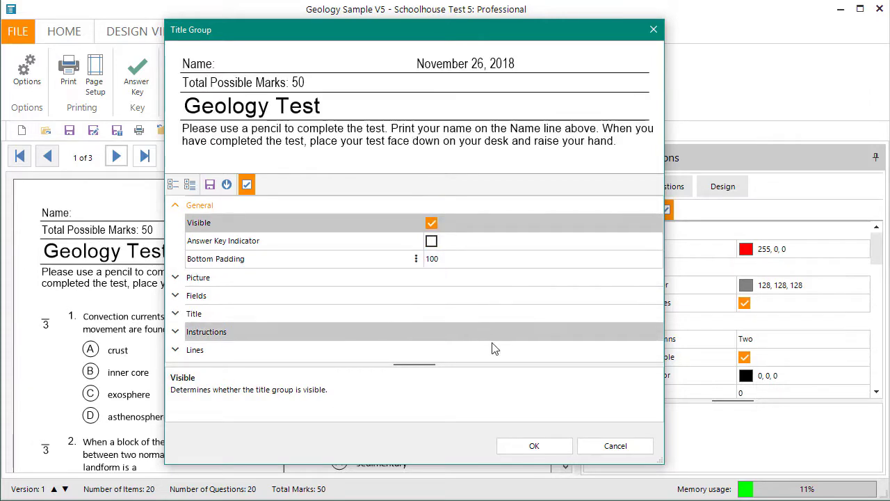
Apply the padding of 100, then reopen Title Group and enter a bottom padding of 20
click(523, 447)
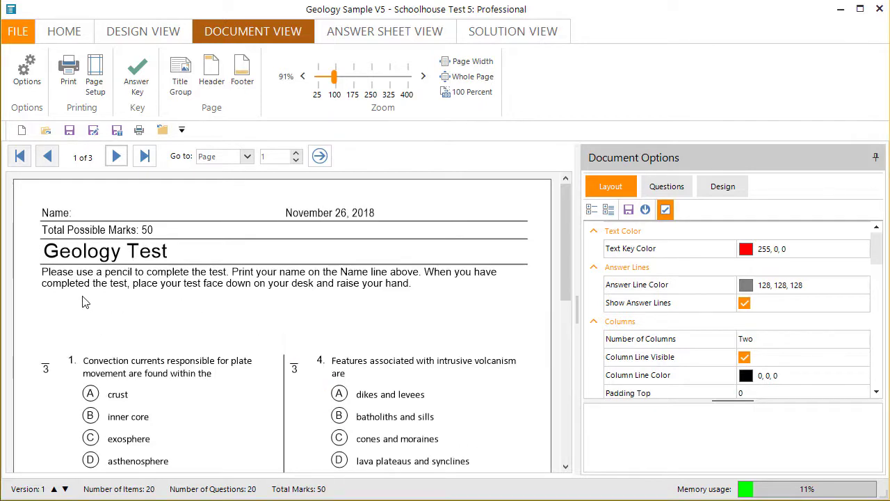
click(180, 75)
click(459, 260)
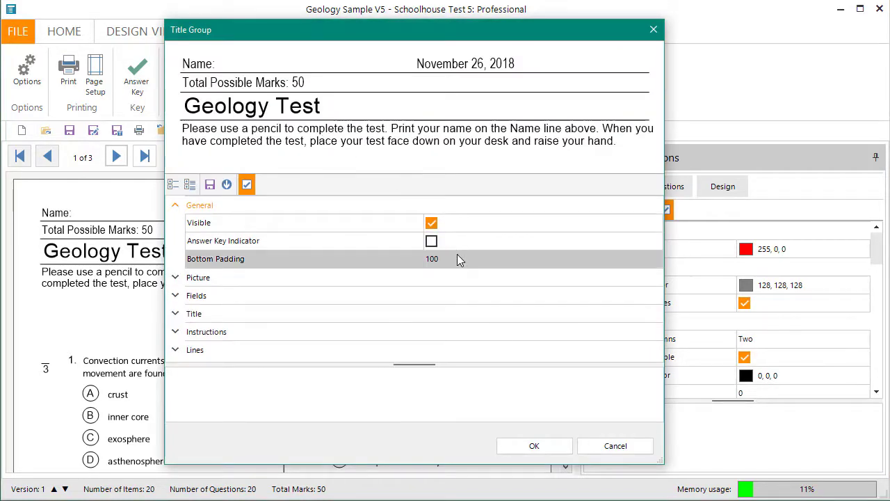
click(460, 261)
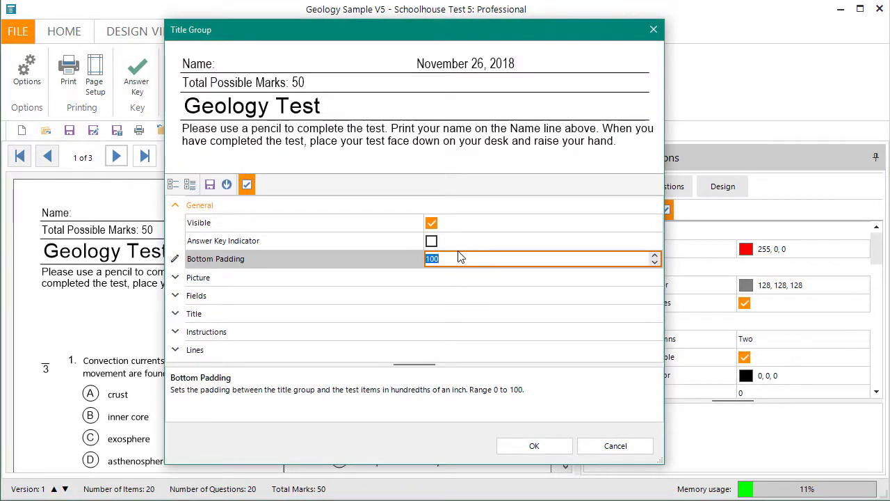
text(20)
key(Return)
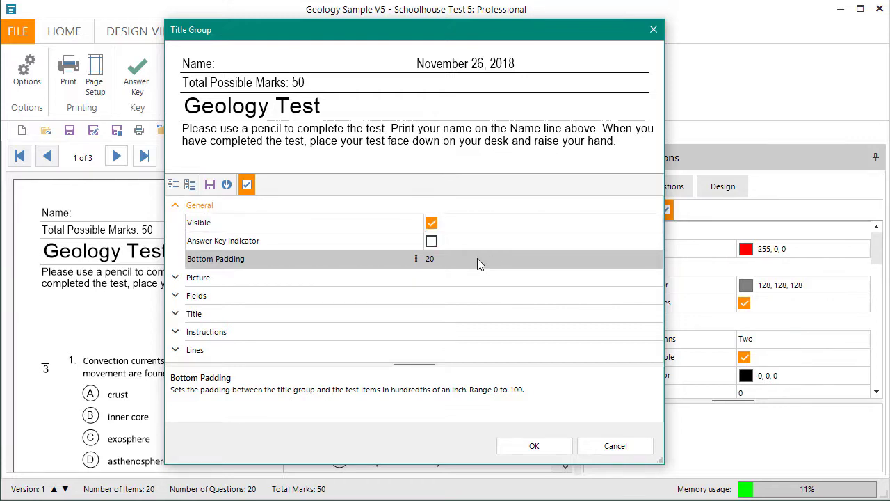
Make the maple-leaf picture visible and change its alignment from Right to Left
click(176, 207)
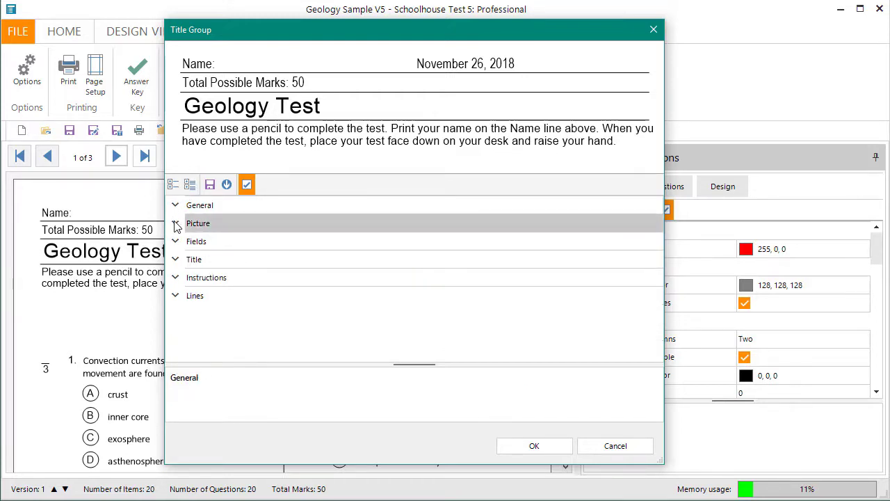
click(177, 224)
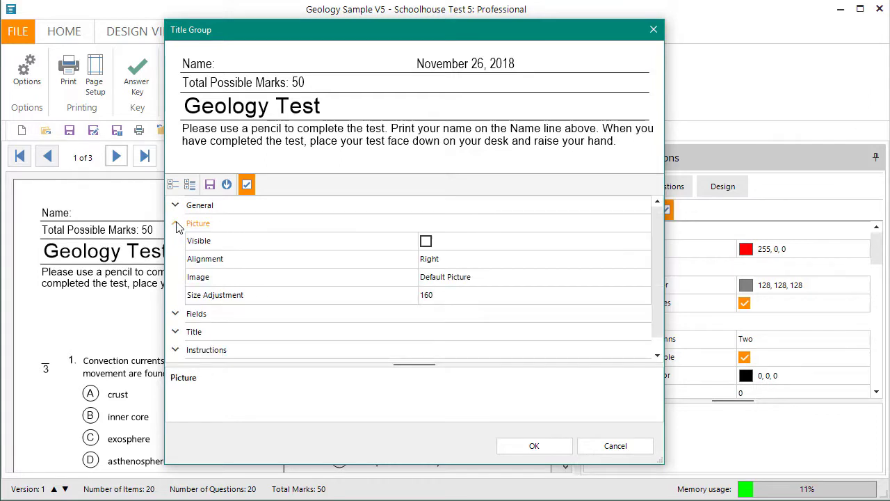
click(426, 242)
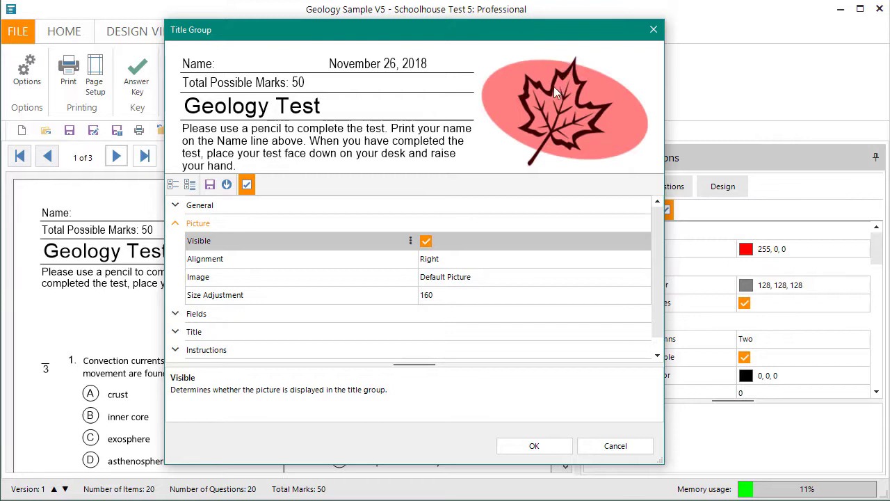
click(426, 241)
click(426, 241)
click(461, 259)
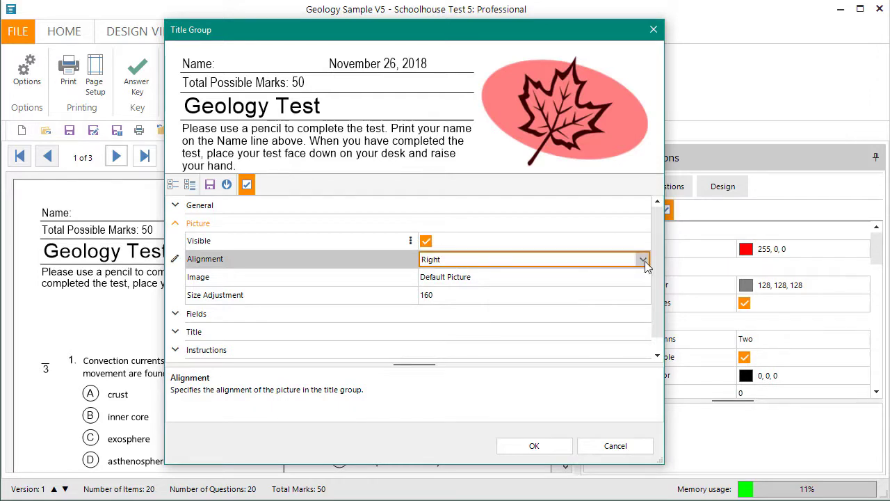
click(645, 261)
click(608, 275)
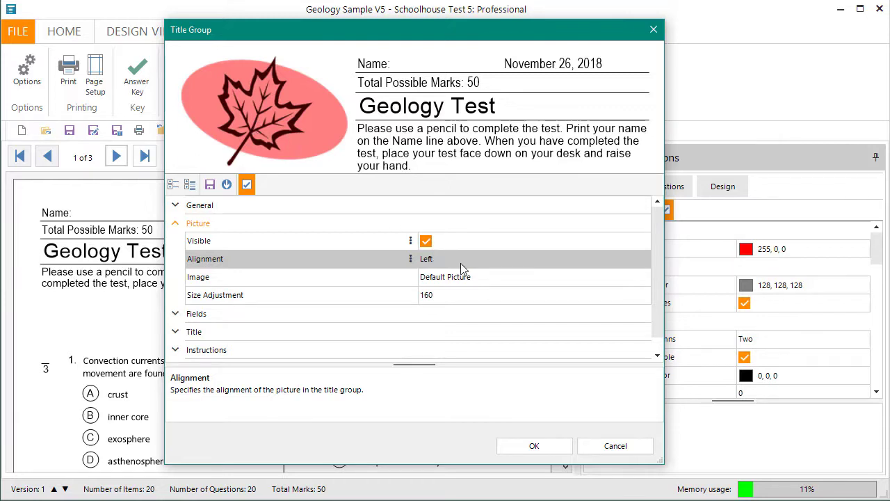
click(500, 278)
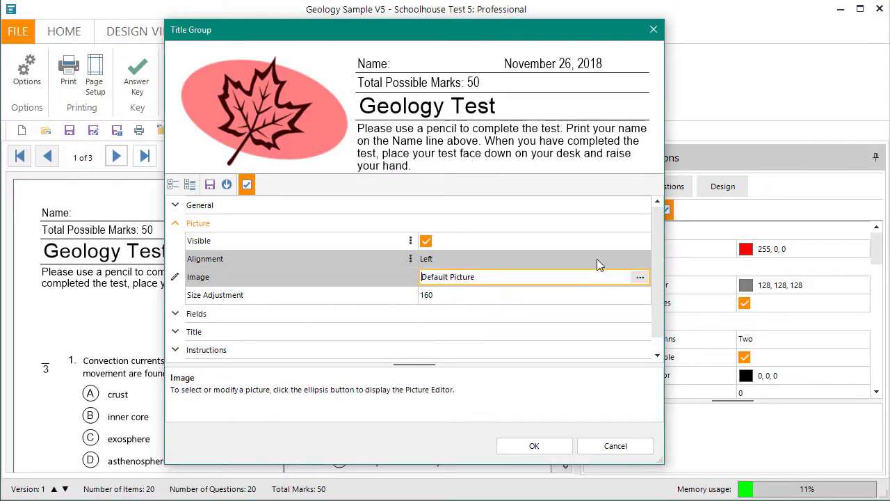
Replace the maple leaf title-group picture with the butterfly clipart Clipart12.png
click(639, 278)
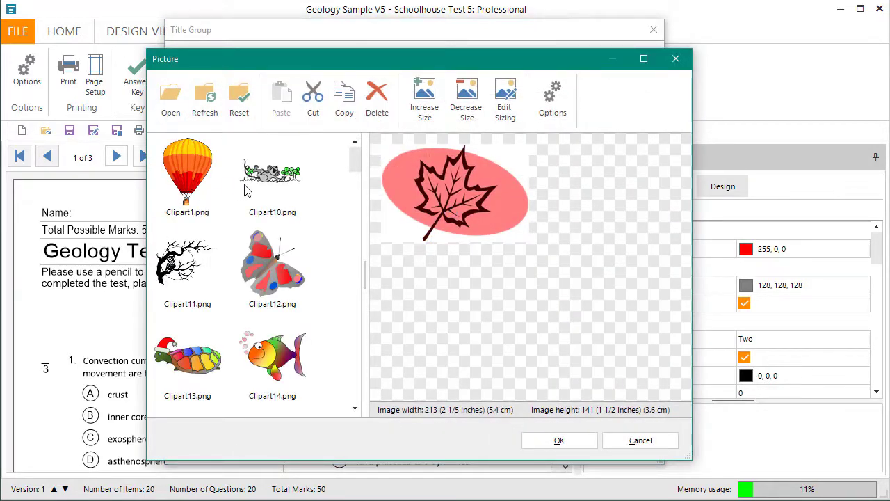
click(265, 172)
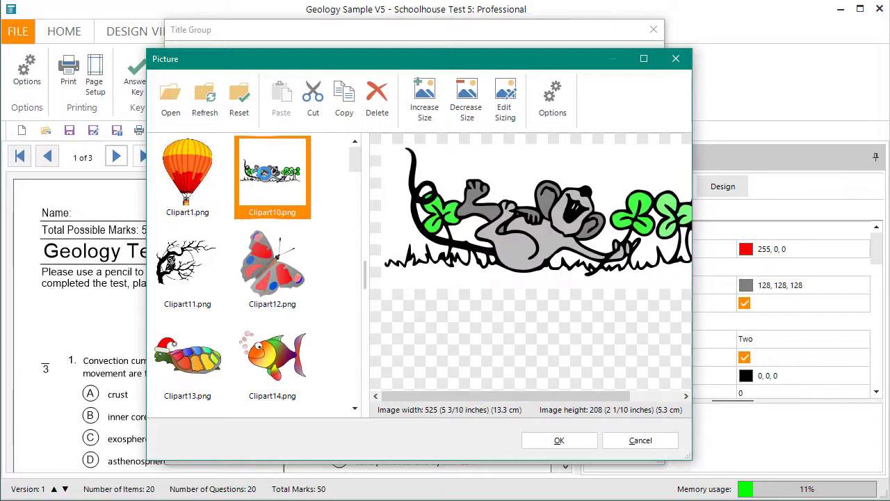
click(263, 268)
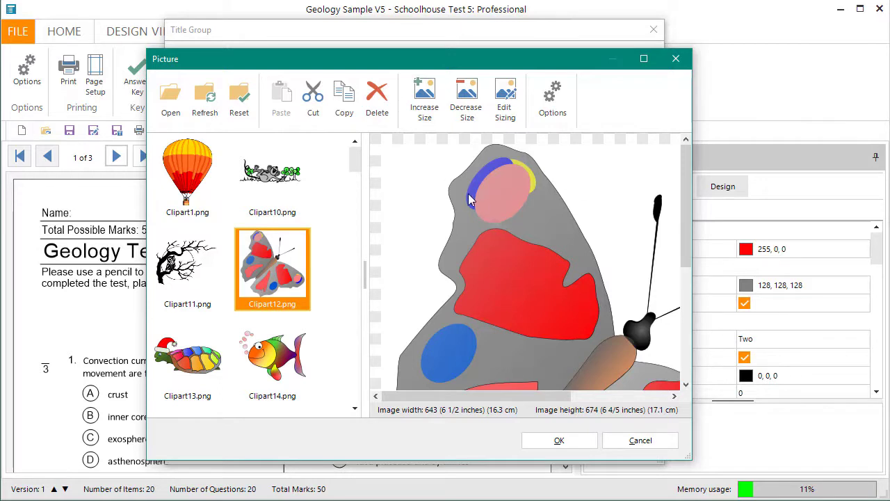
click(549, 442)
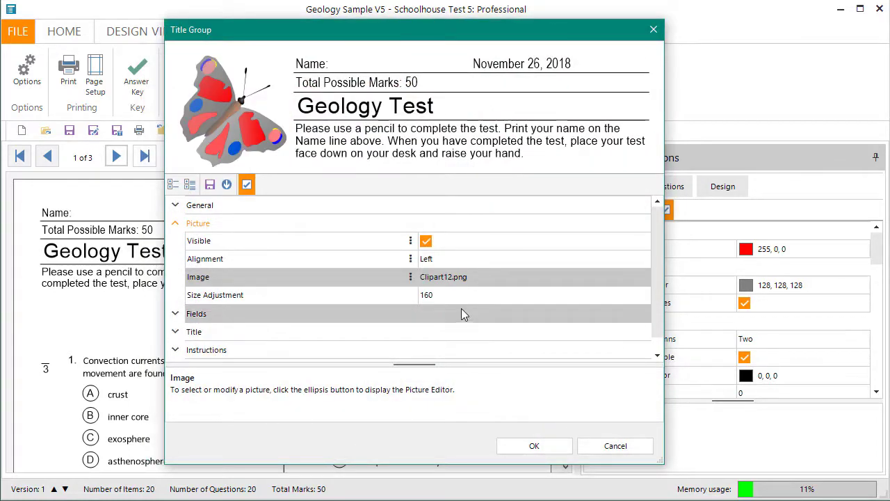
Change the picture size adjustment value and keep the same butterfly image in the Picture editor
click(456, 298)
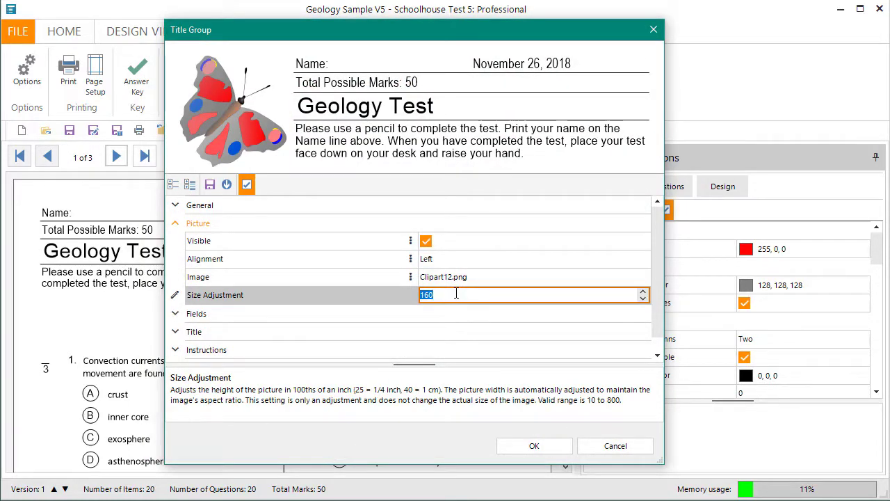
text(1)
key(Return)
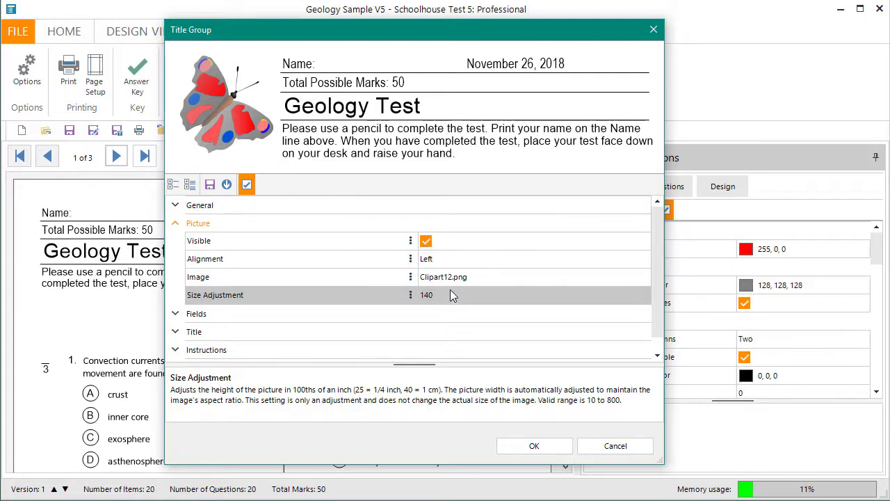
click(486, 276)
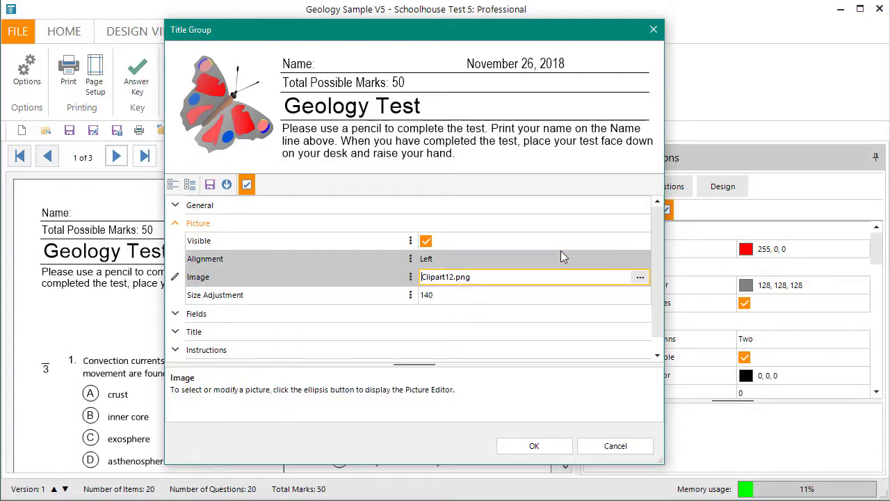
click(641, 277)
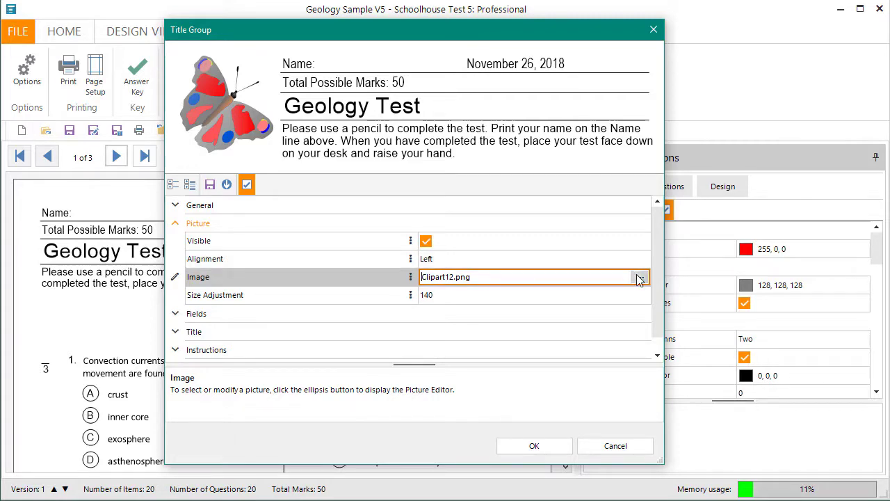
click(639, 278)
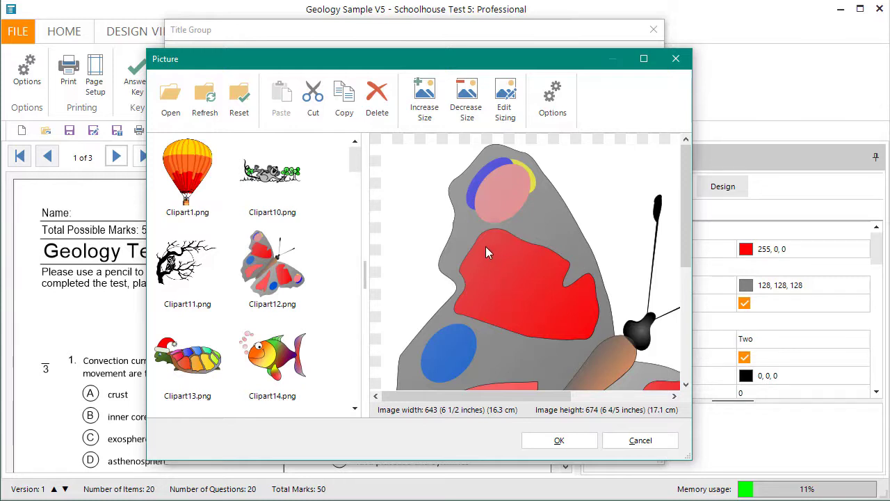
click(558, 441)
Set the picture size adjustment to 110, apply it, and reopen the Title Group settings
click(451, 297)
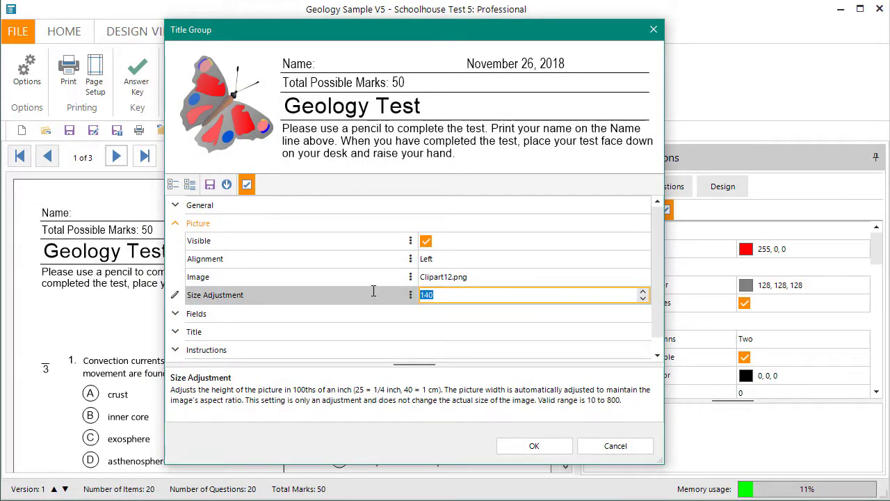
text(110)
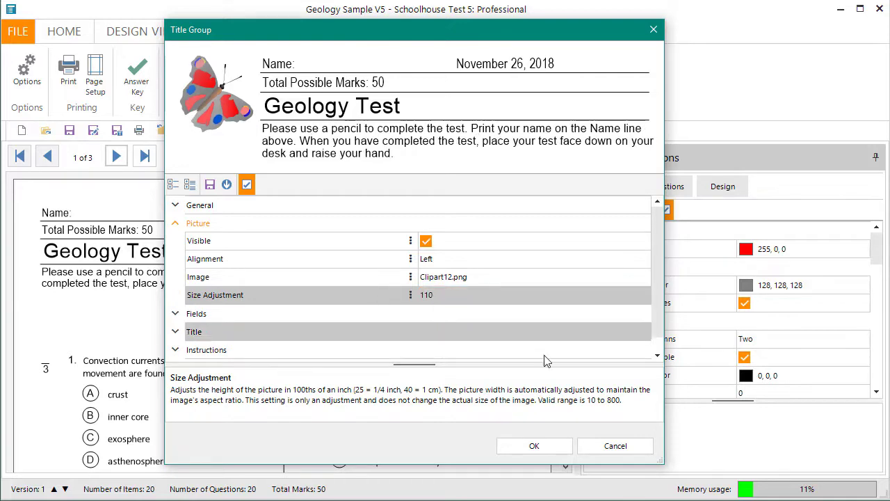
click(535, 446)
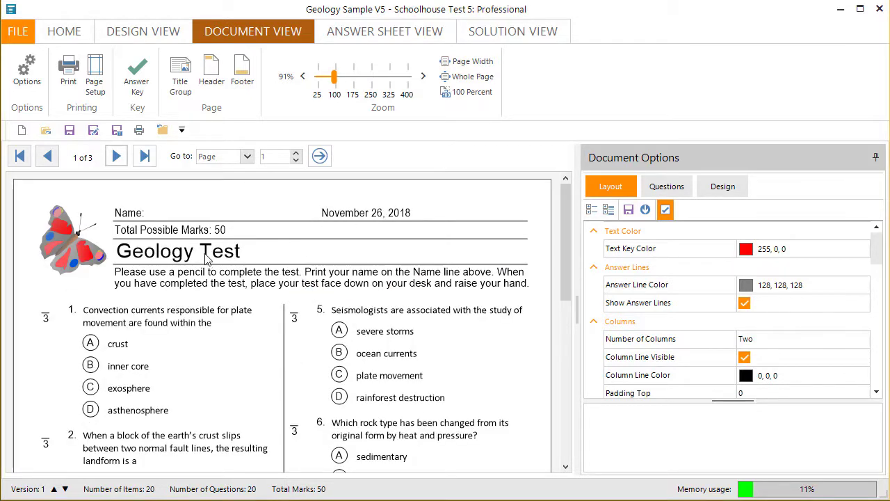
click(182, 76)
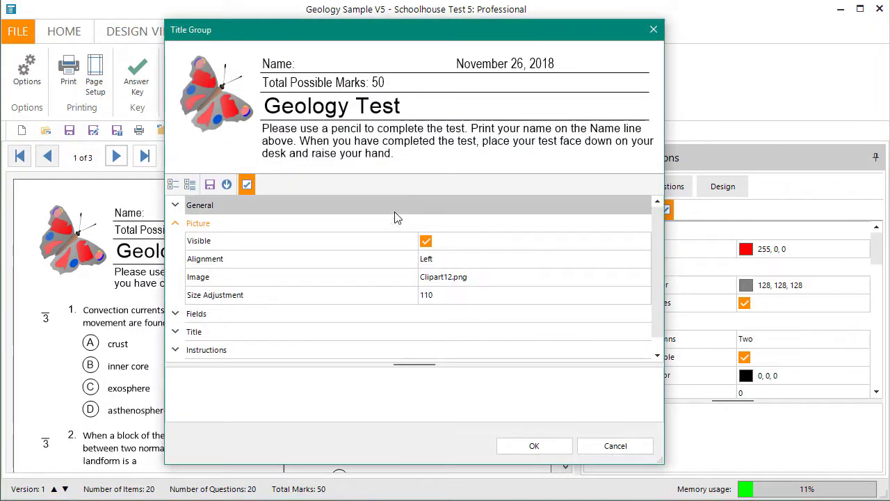
click(177, 224)
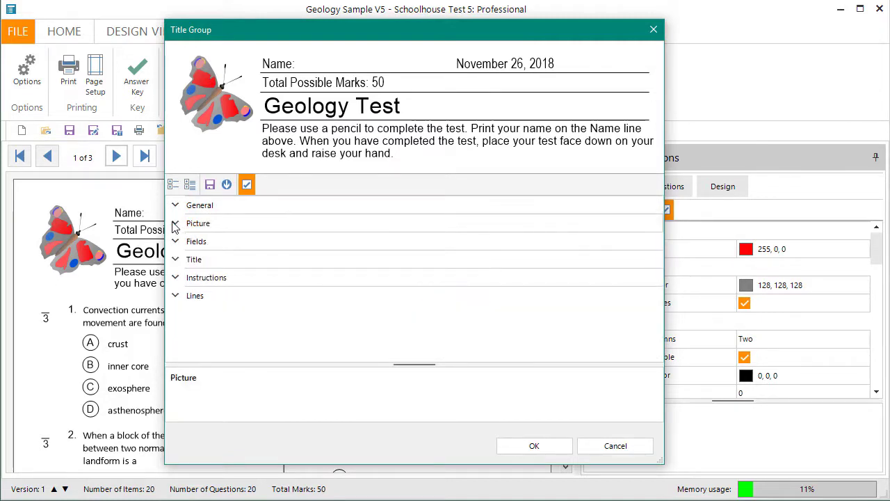
click(176, 260)
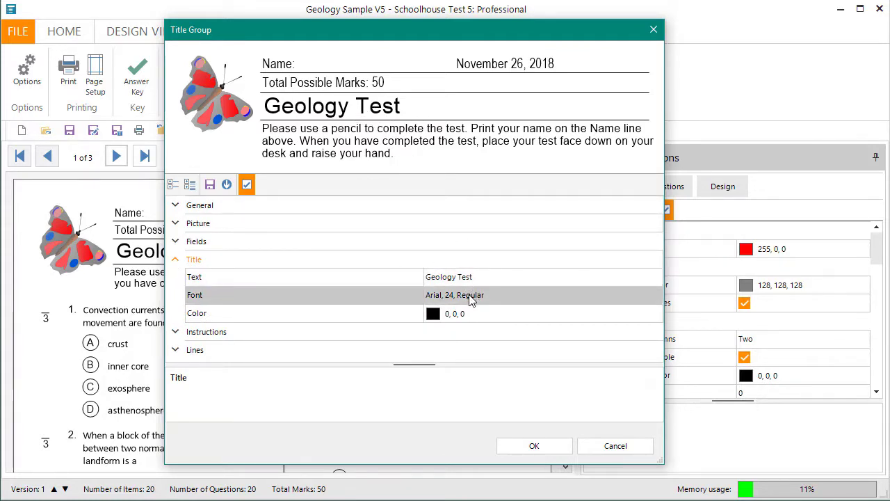
click(175, 259)
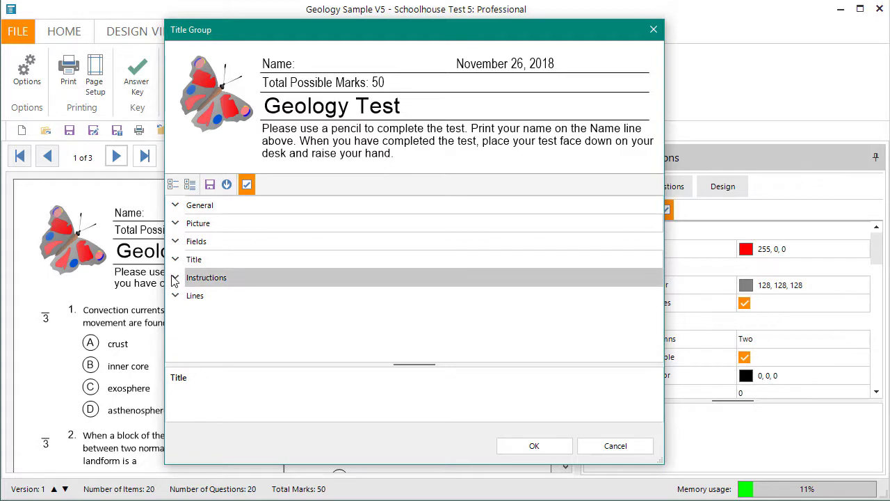
click(176, 278)
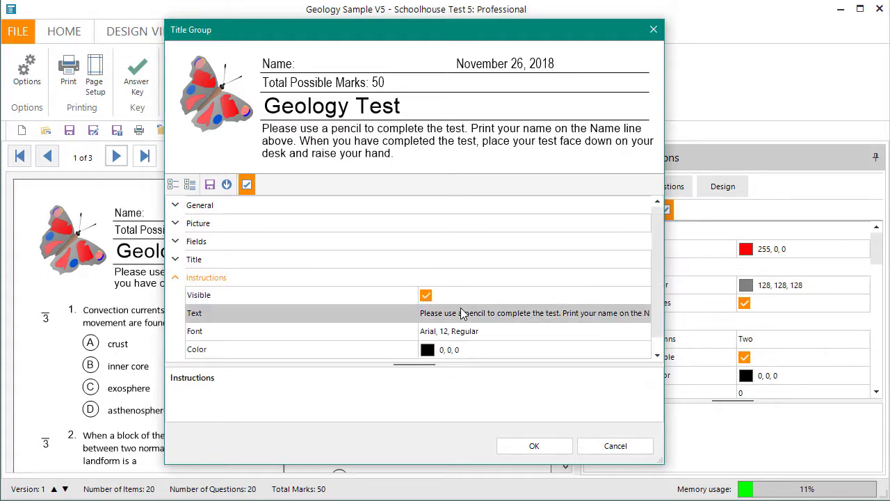
scroll(485, 296, down, 1)
click(501, 301)
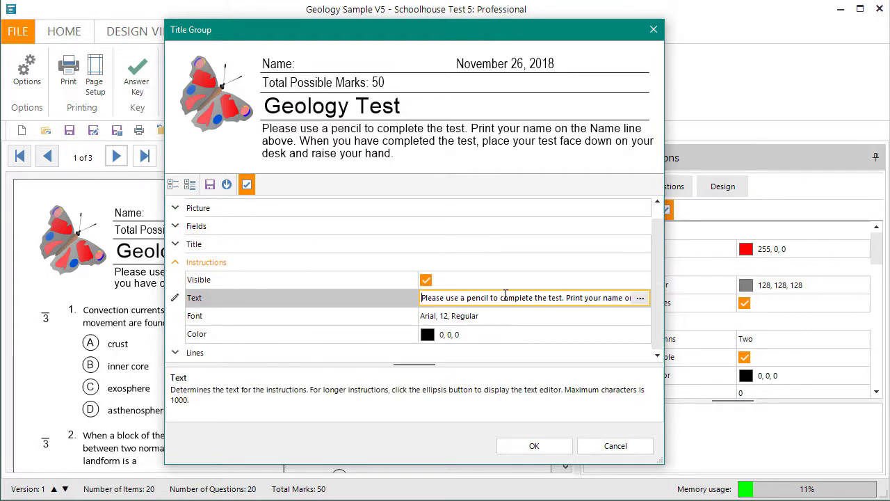
click(639, 297)
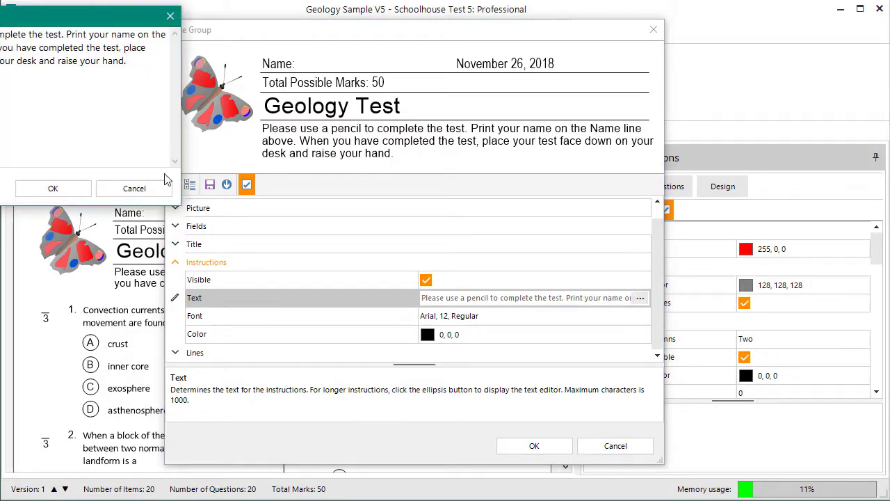
click(139, 188)
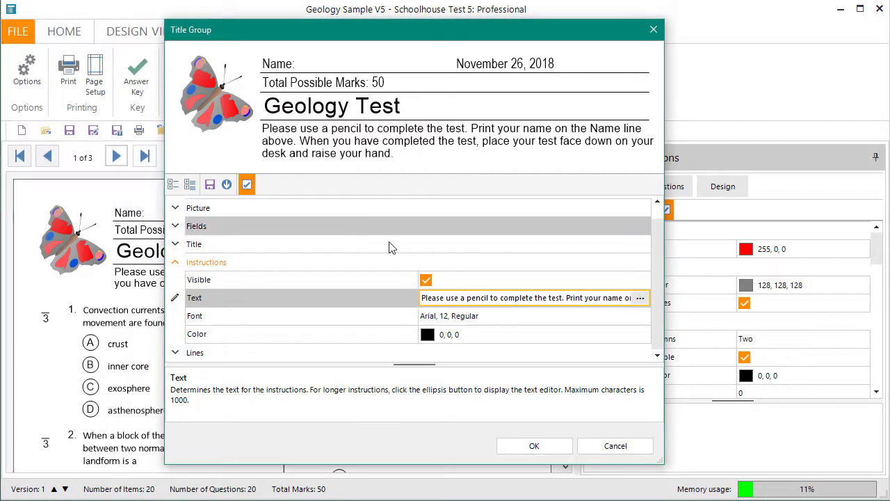
click(426, 281)
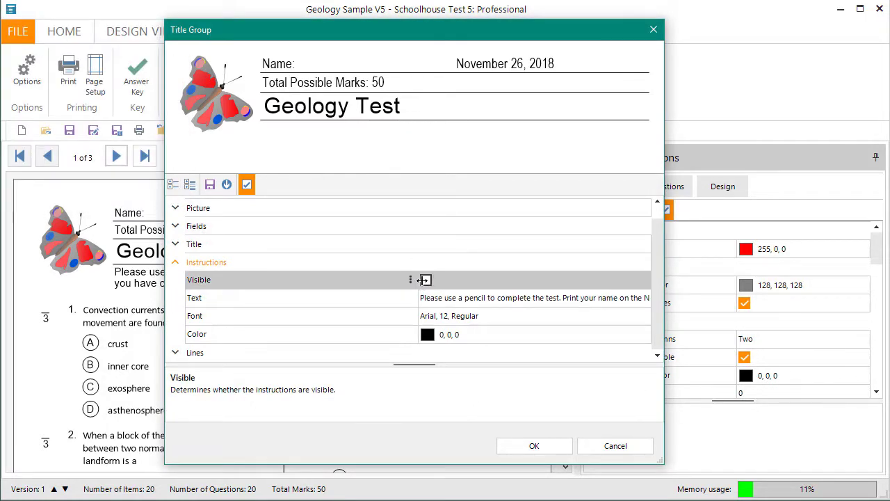
click(426, 281)
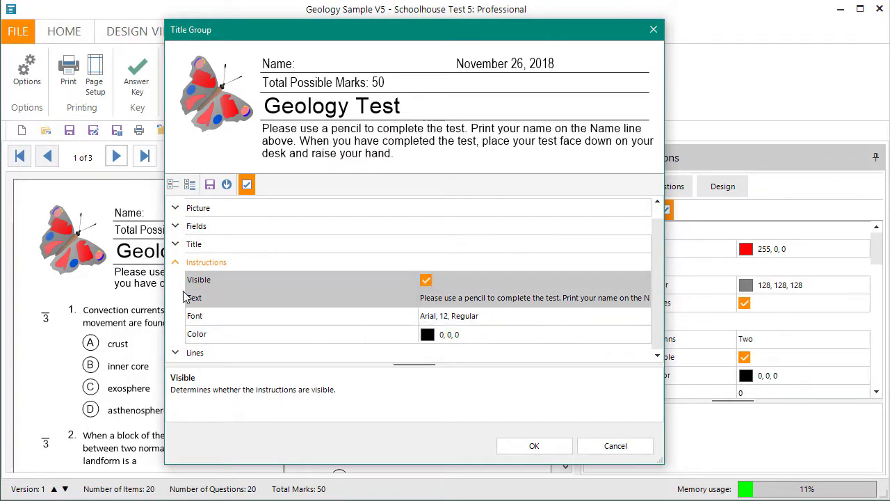
click(174, 265)
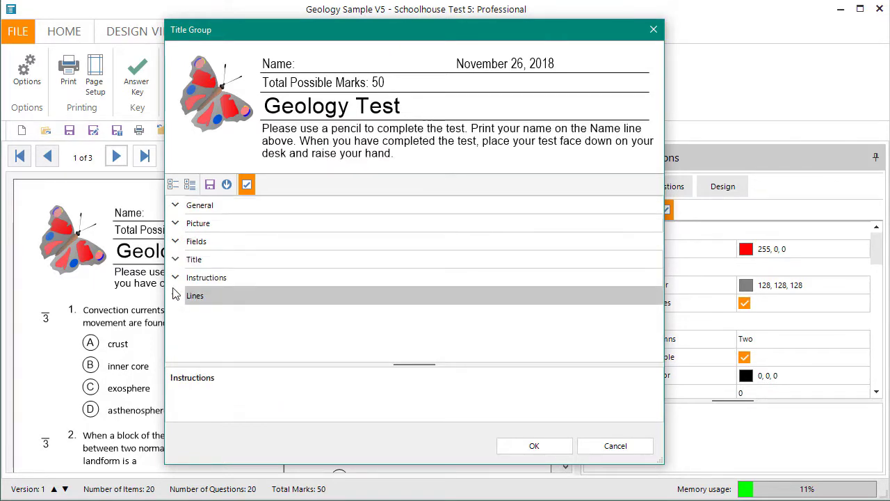
click(175, 297)
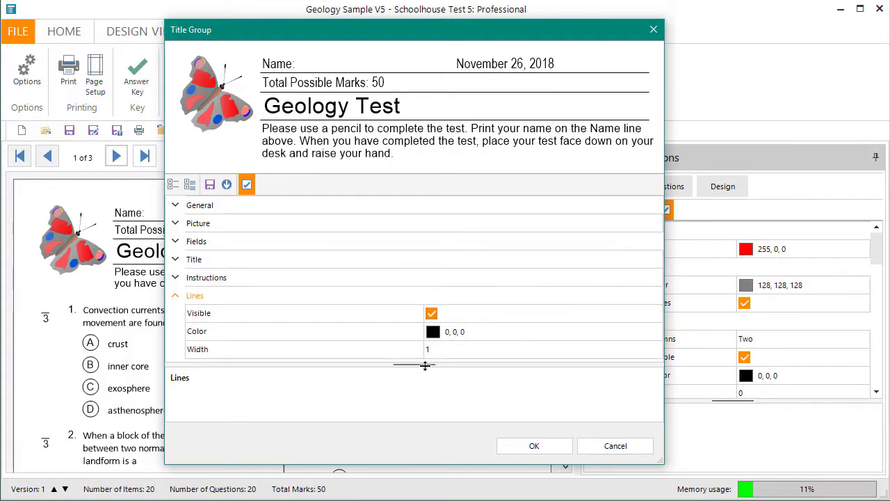
drag(423, 363, 423, 386)
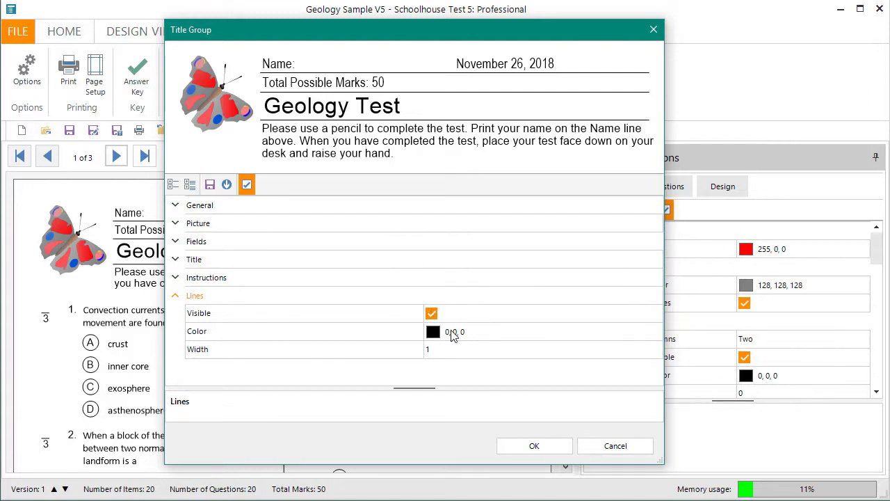
click(176, 298)
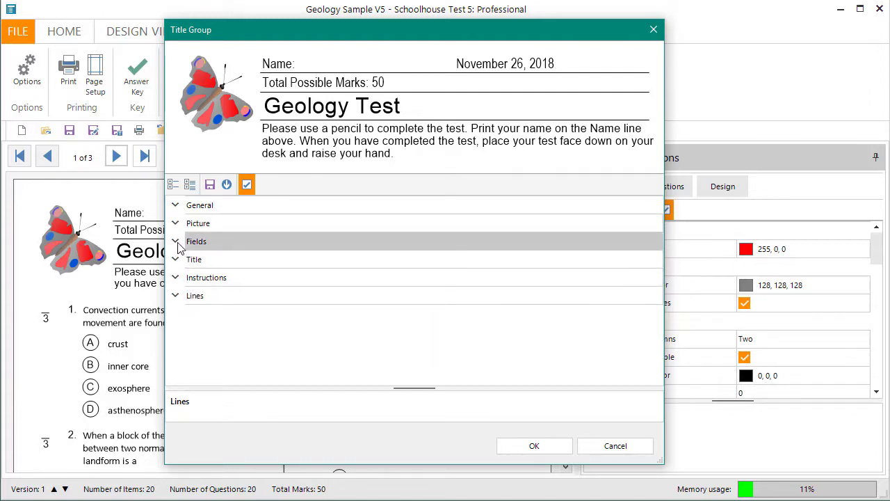
Expand the header Fields and change the top-left label to 'My Name:'
click(178, 243)
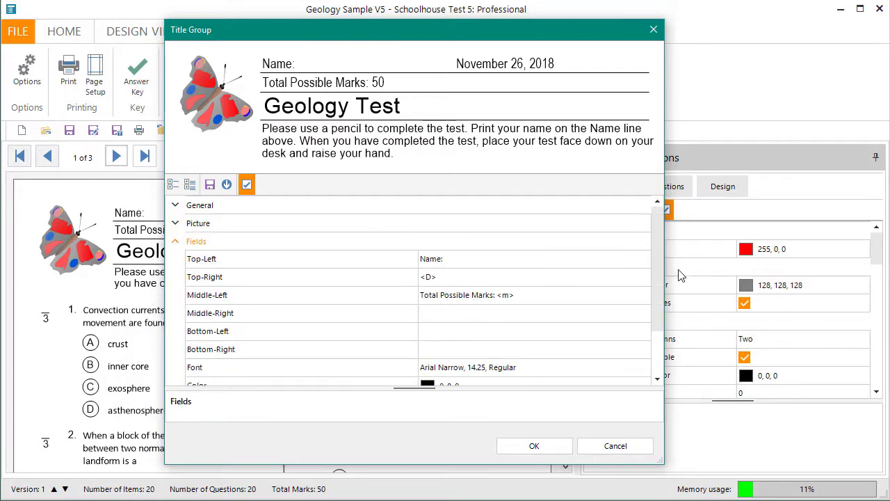
drag(651, 277, 660, 344)
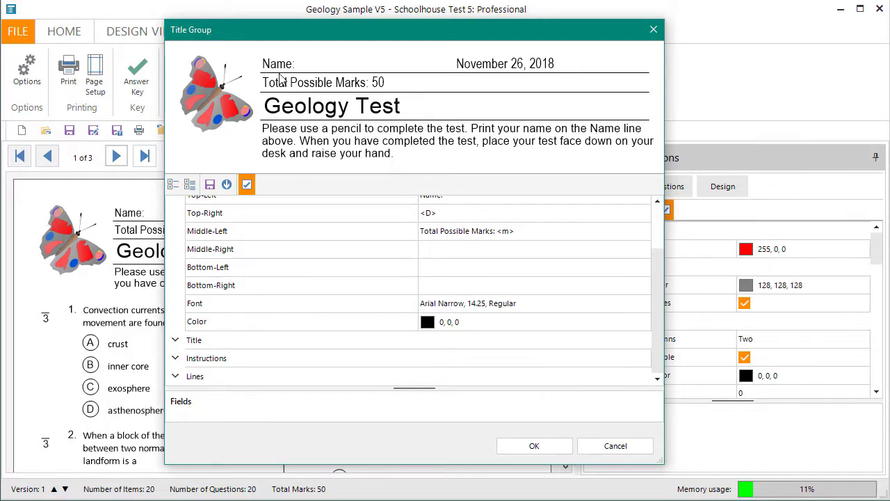
drag(655, 306, 652, 272)
click(465, 258)
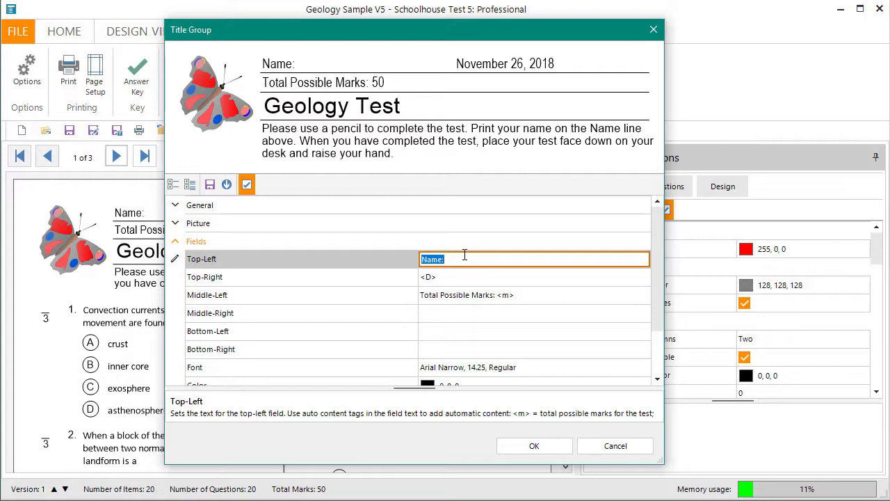
text(My)
Replace the top-right automatic date with 'Date:', leaving Total Possible Marks unchanged
click(438, 279)
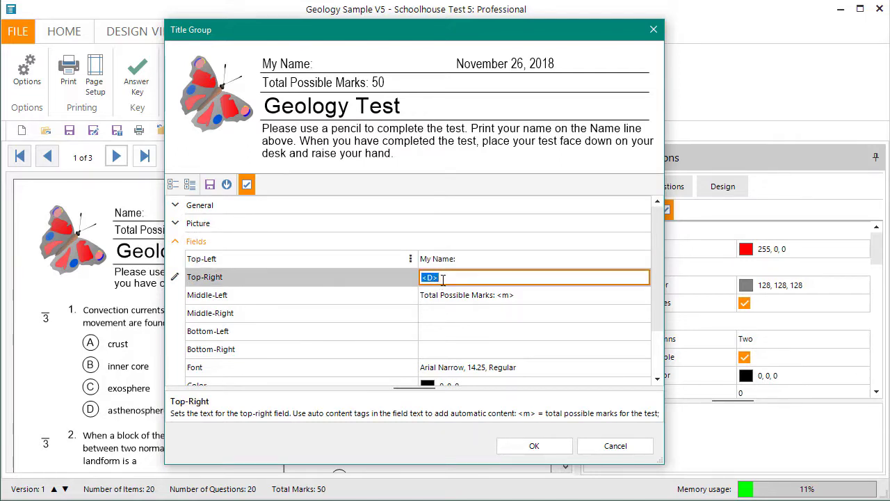
text(Date:)
click(521, 294)
click(512, 315)
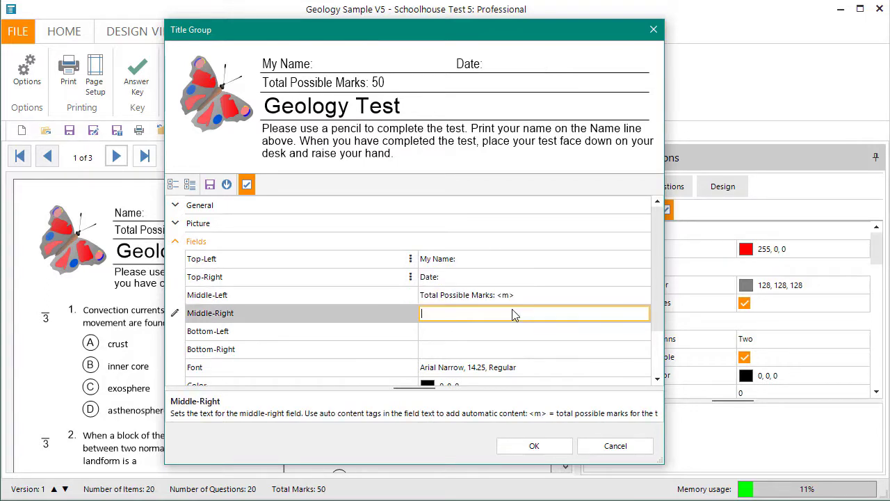
click(521, 295)
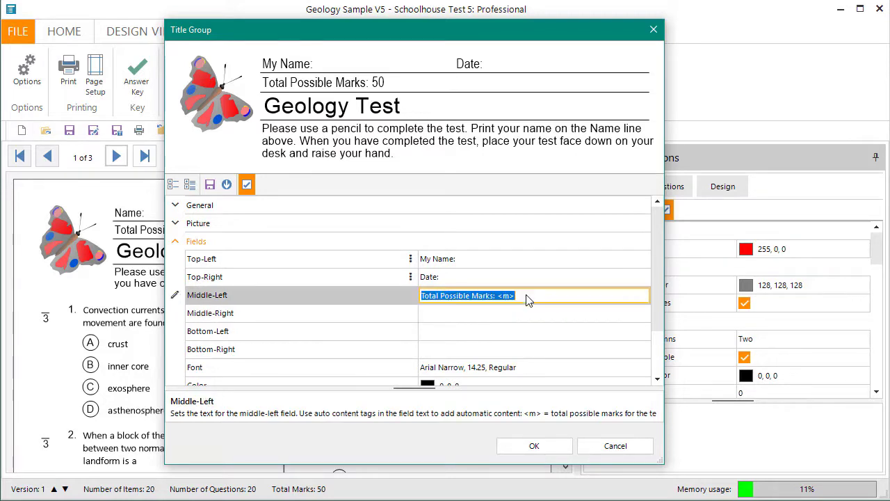
click(512, 295)
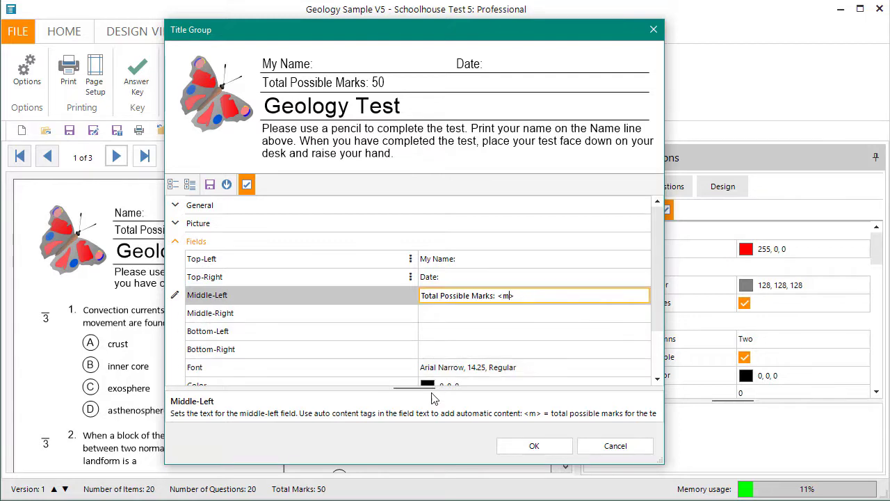
key(Return)
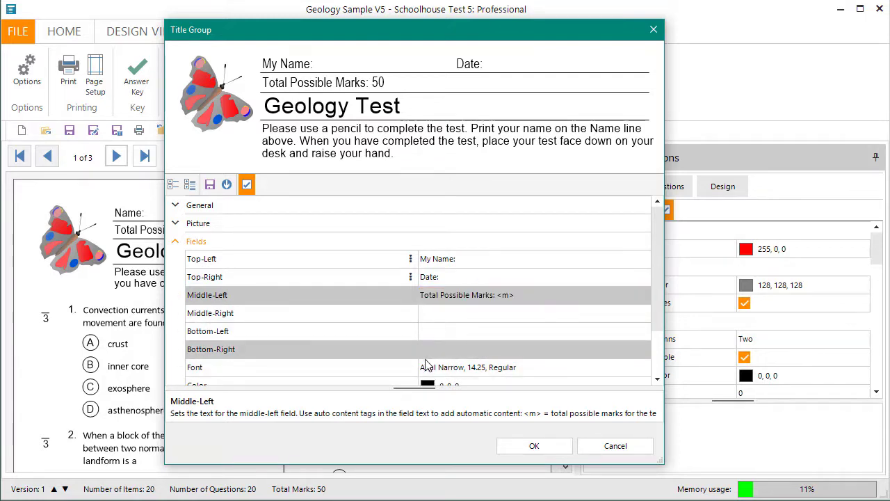
mouse_move(424, 389)
mouse_down()
mouse_move(426, 345)
mouse_move(421, 366)
mouse_up()
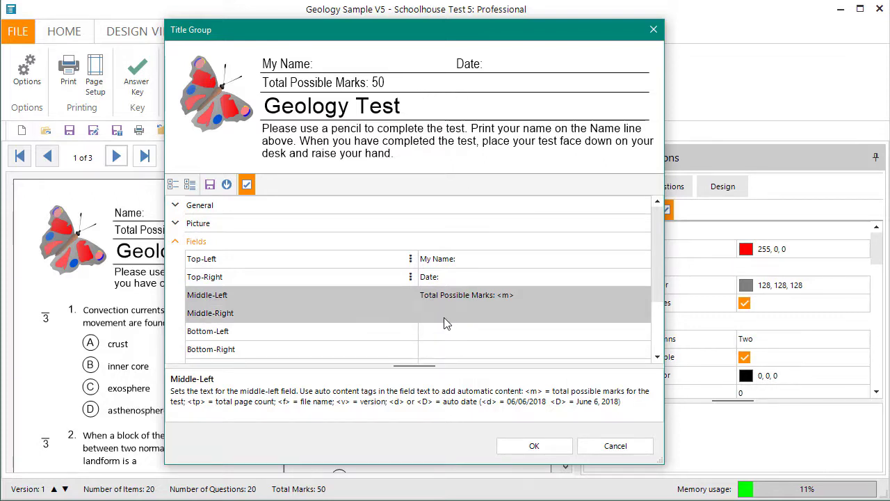
Enter 'Total Exam Pages: <tp>' as the Middle-Right field value
click(445, 319)
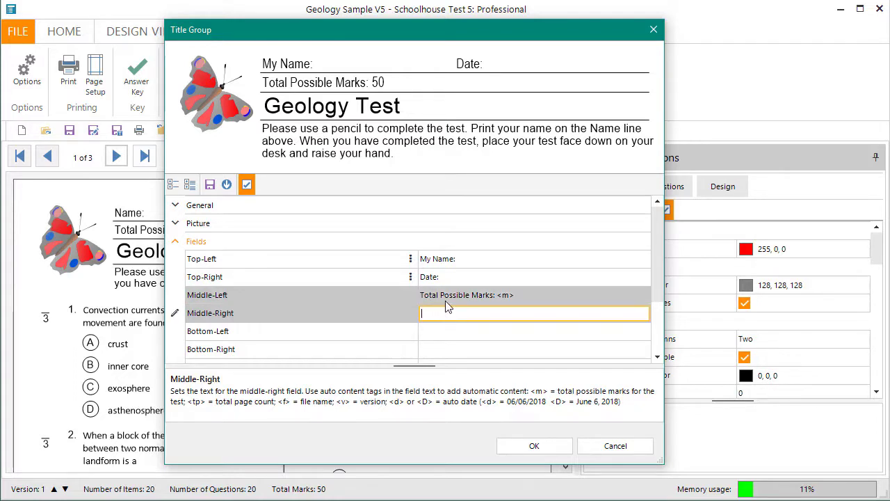
text(Total )
text(Exam Pages: <)
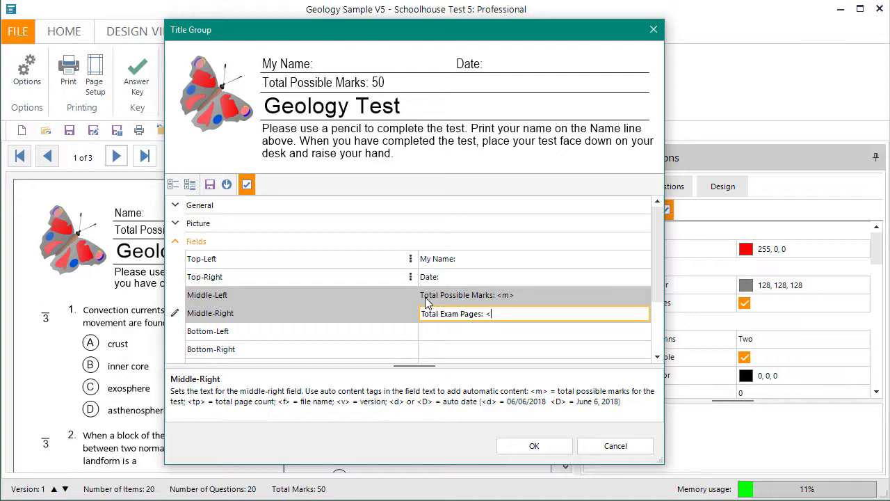
text(tp>)
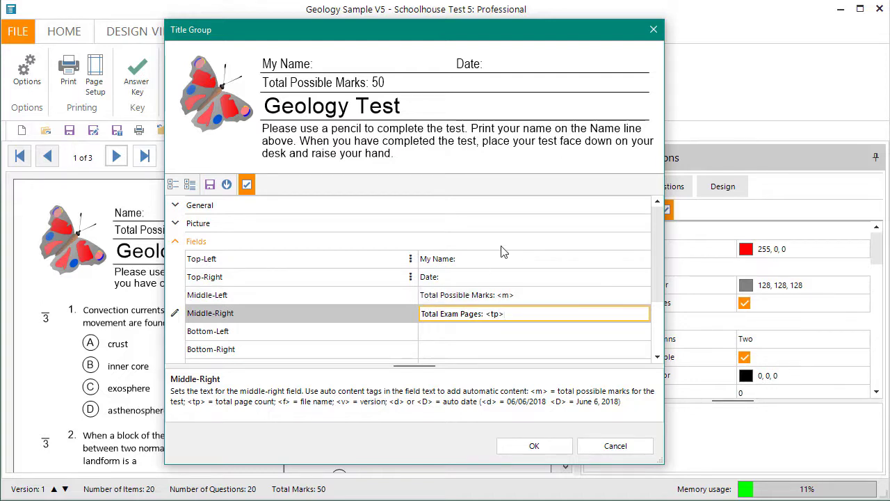
key(Return)
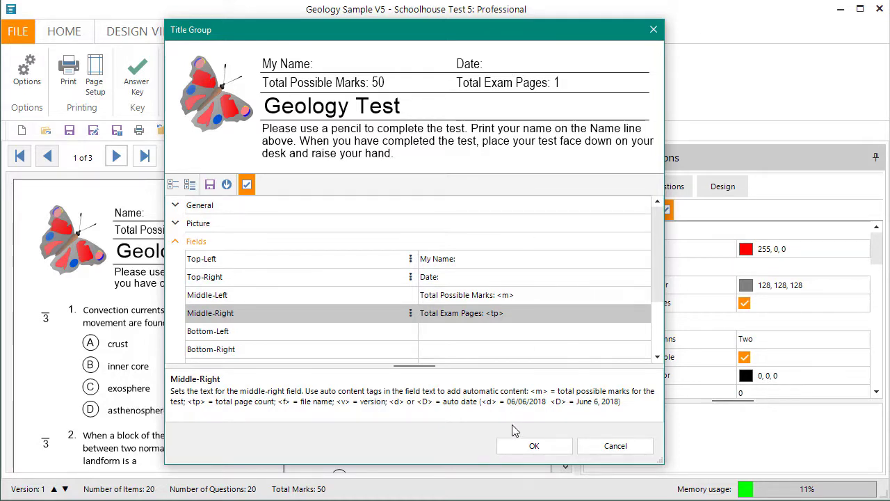
Apply the title group, then reopen and close it, confirming the header shows Total Exam Pages: 3
click(550, 446)
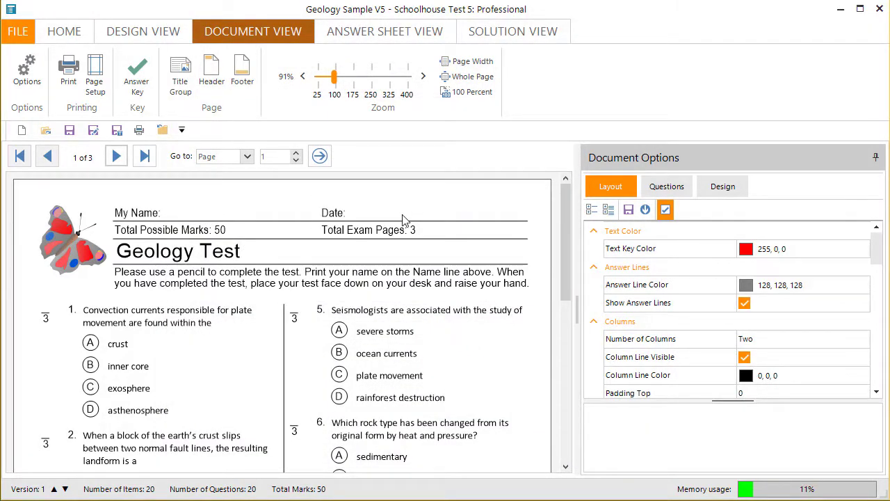
click(179, 75)
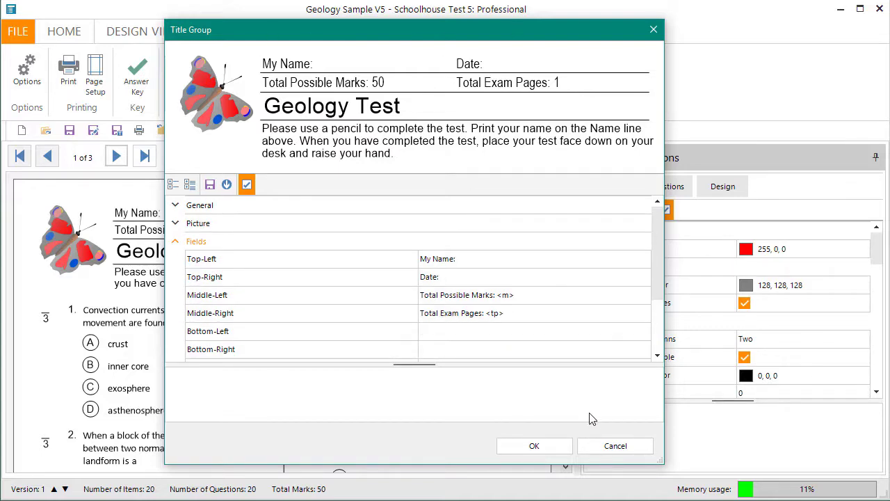
click(551, 448)
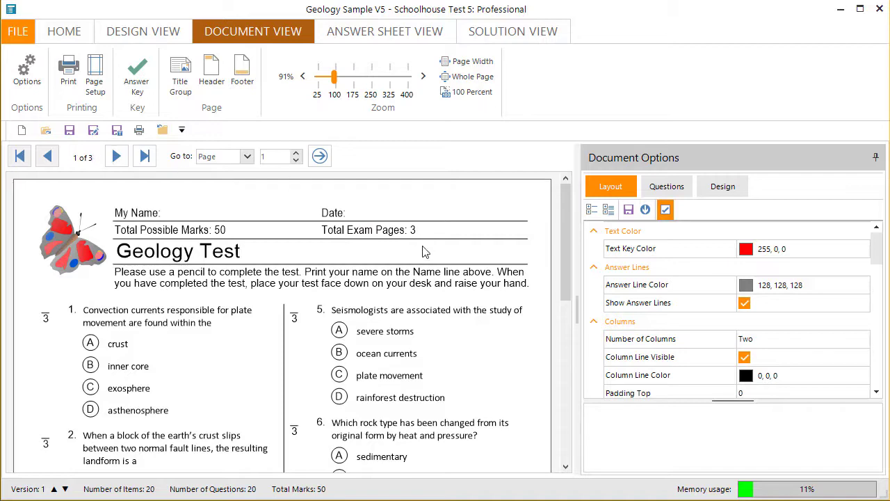
Clear the Total Exam Pages and total marks field texts and apply the reduced header
click(180, 83)
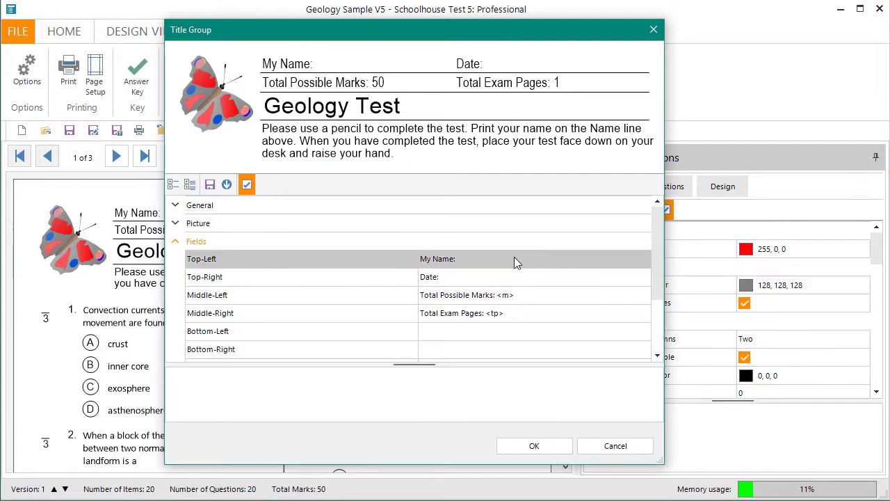
click(509, 313)
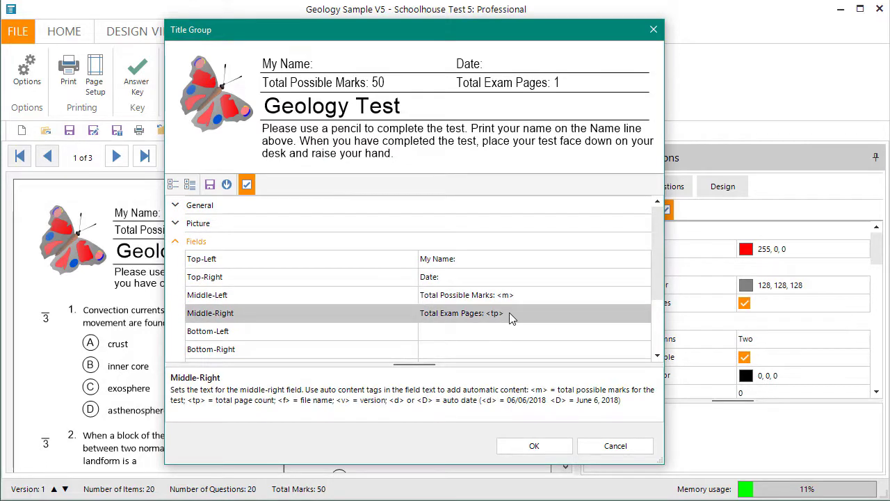
drag(510, 314, 393, 320)
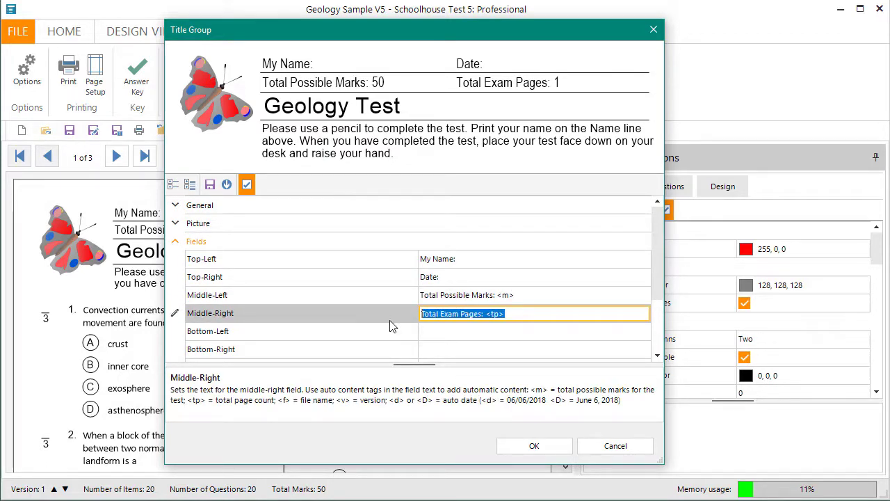
key(Delete)
click(522, 295)
key(Delete)
click(473, 271)
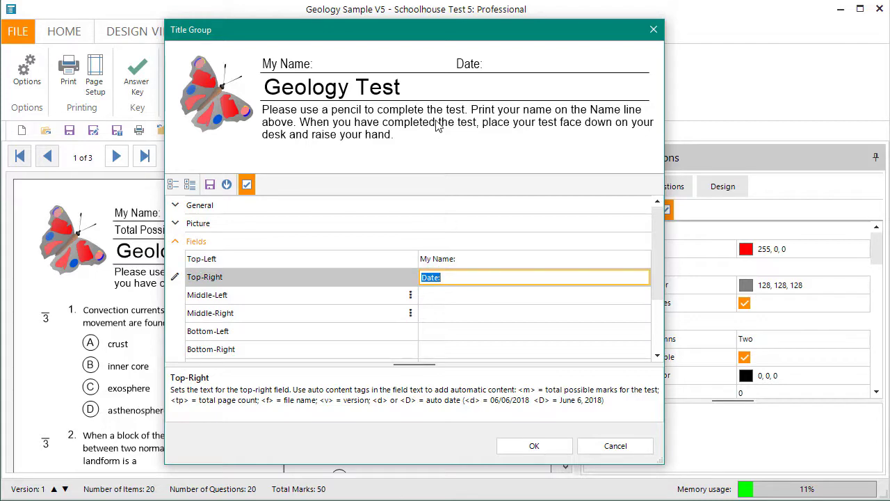
click(561, 446)
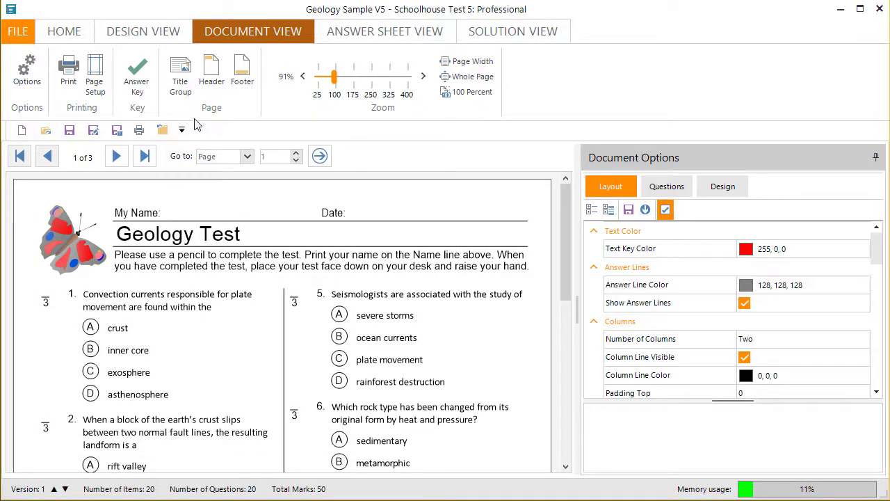
Uncheck Visible under Instructions to hide the pencil instructions paragraph, then apply
click(180, 85)
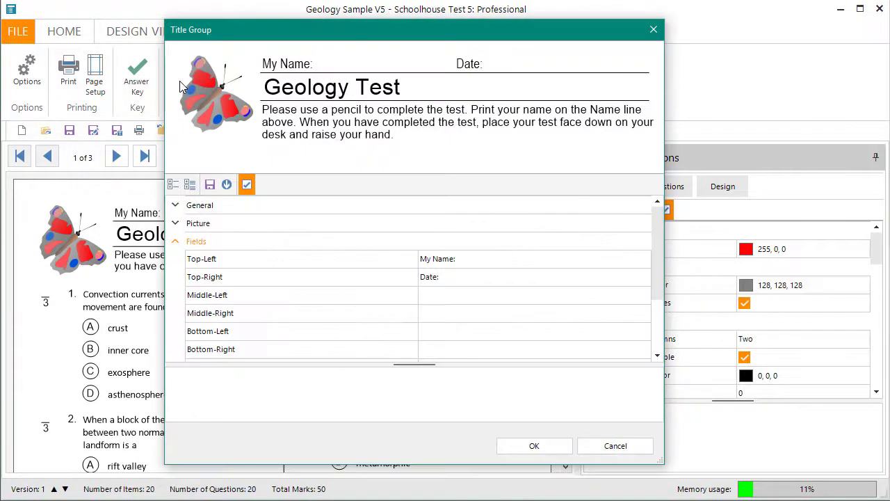
click(180, 265)
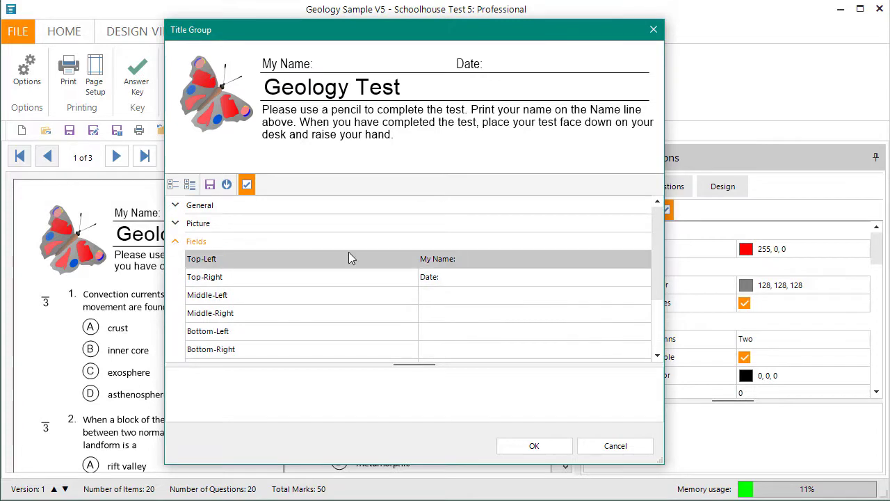
drag(657, 266, 657, 315)
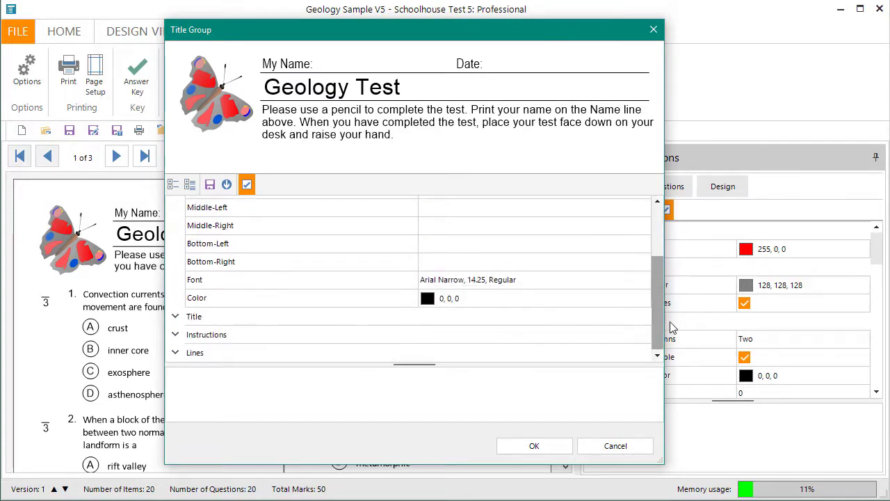
click(175, 335)
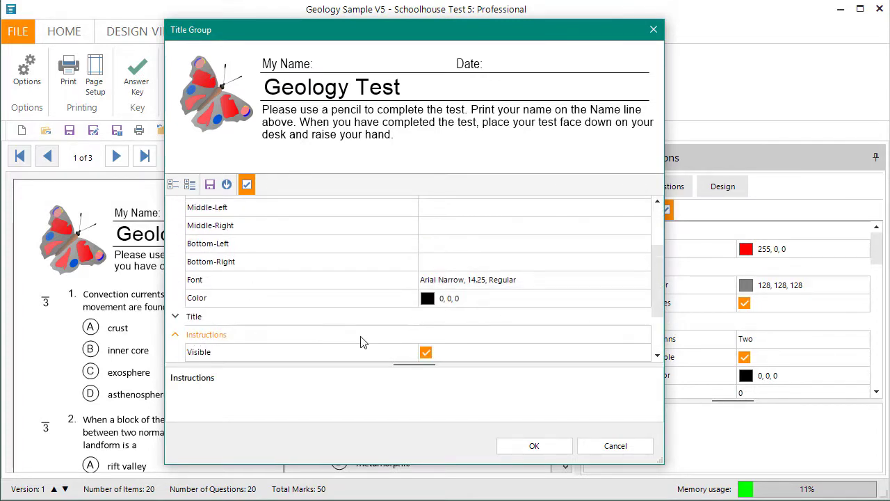
click(426, 352)
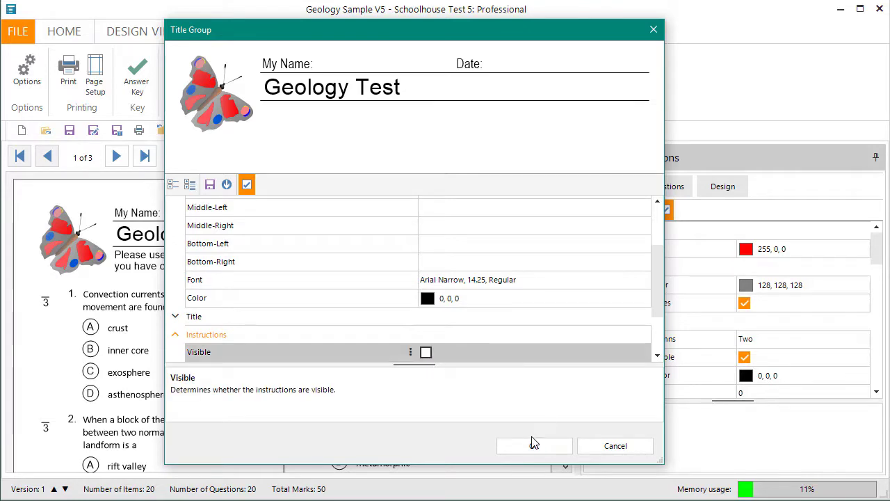
click(535, 448)
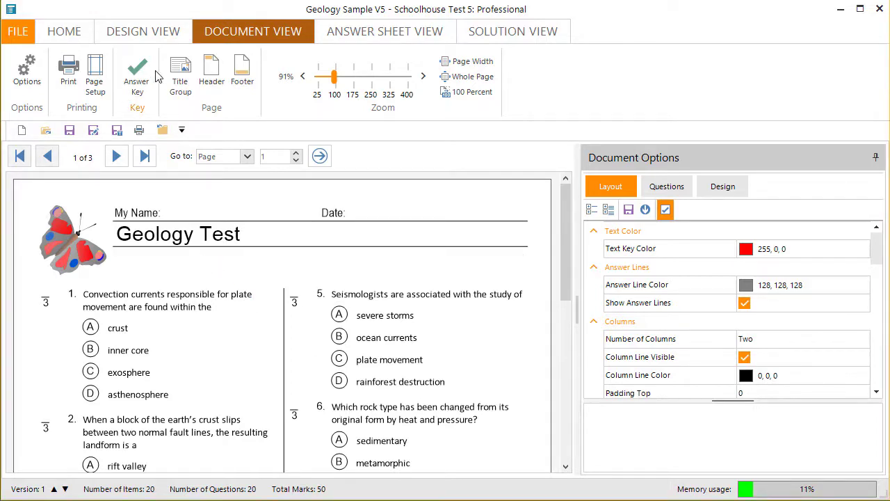
Reopen the Title Group settings and collapse every option group
click(181, 75)
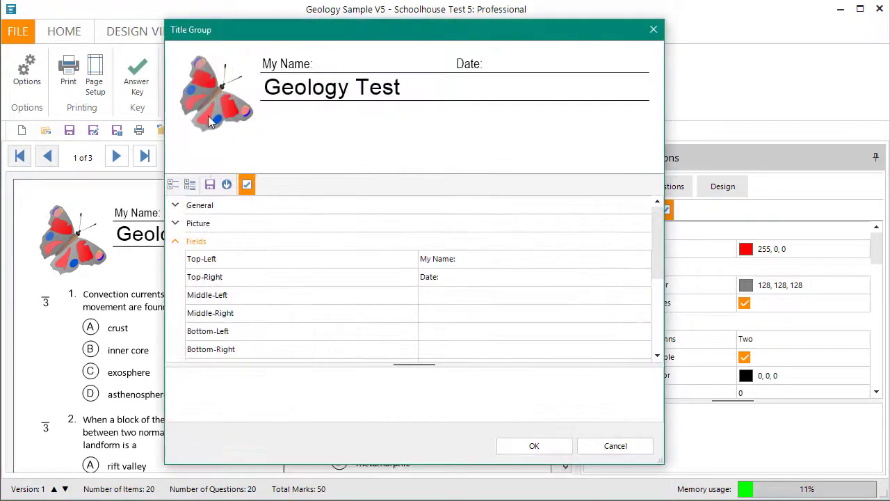
click(174, 186)
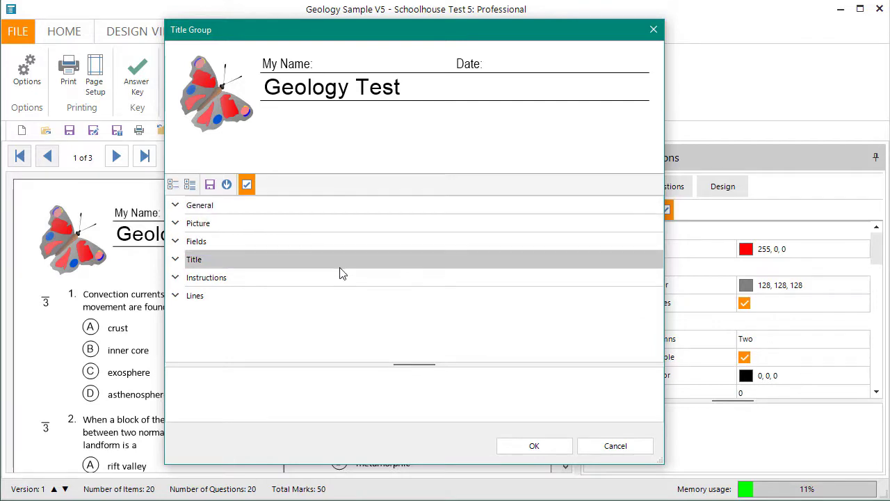